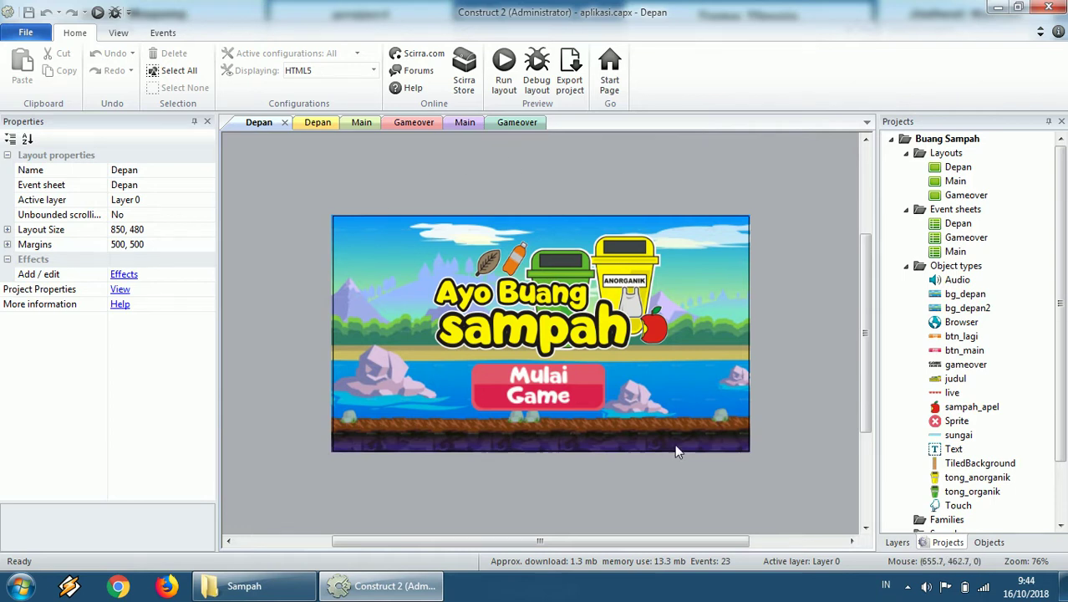
Step: Start exporting the Buang Sampah project with HTML5 website as the target platform
{"action": "left_click", "coordinate": [28, 35]}
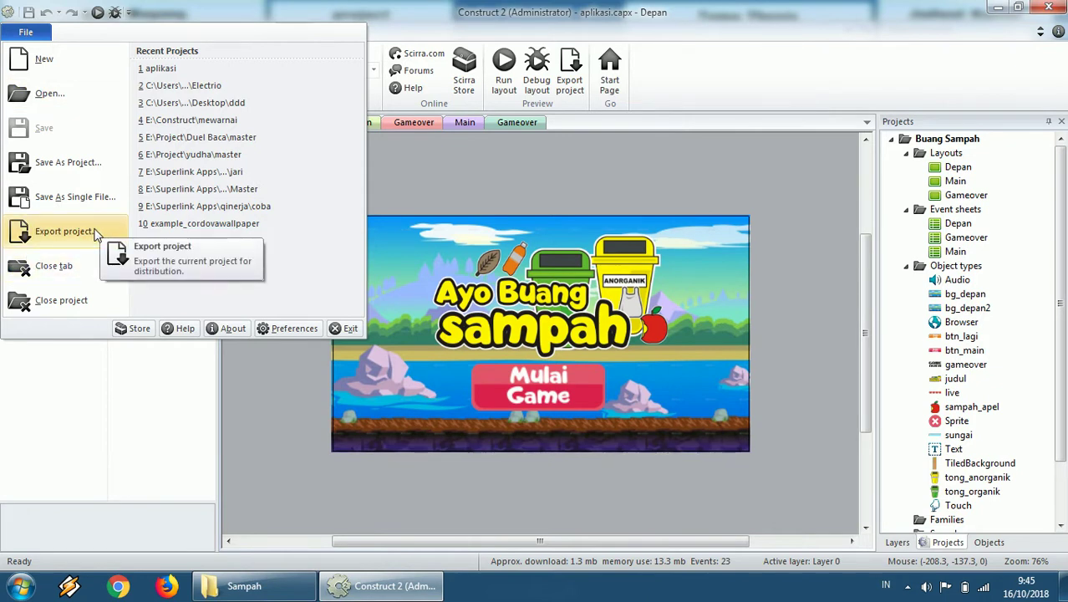
{"action": "left_click", "coordinate": [66, 232]}
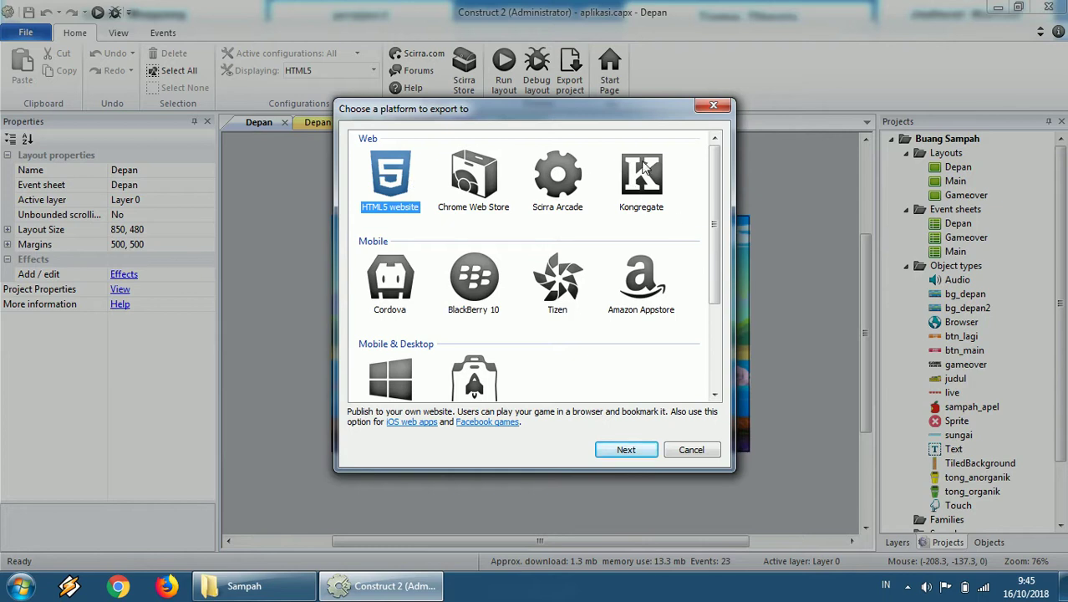
{"action": "scroll", "coordinate": [635, 275], "scroll_direction": "down", "scroll_amount": 3}
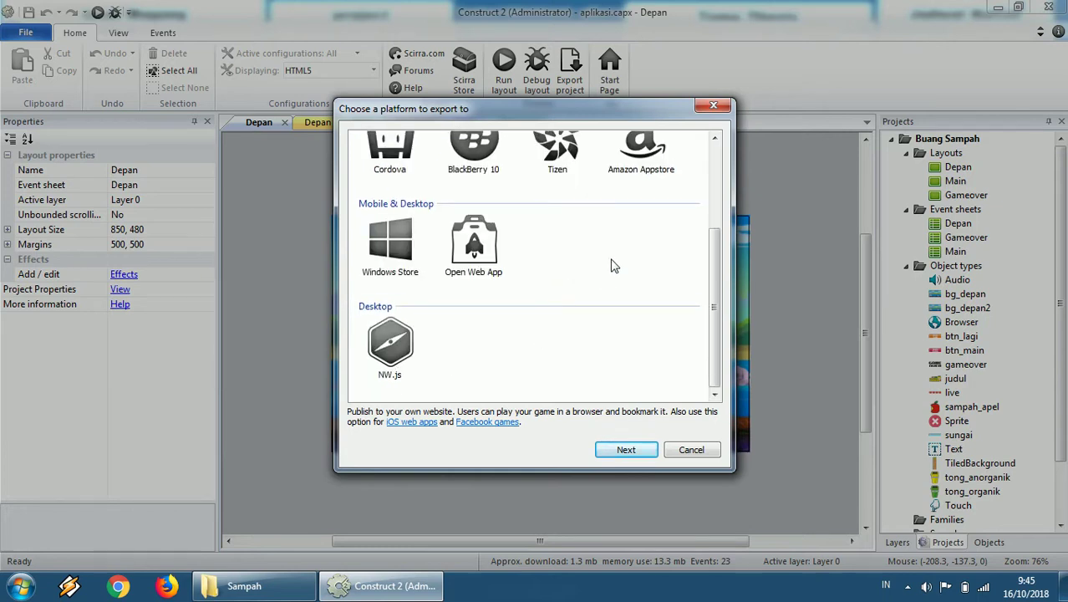
{"action": "scroll", "coordinate": [614, 266], "scroll_direction": "up", "scroll_amount": 3}
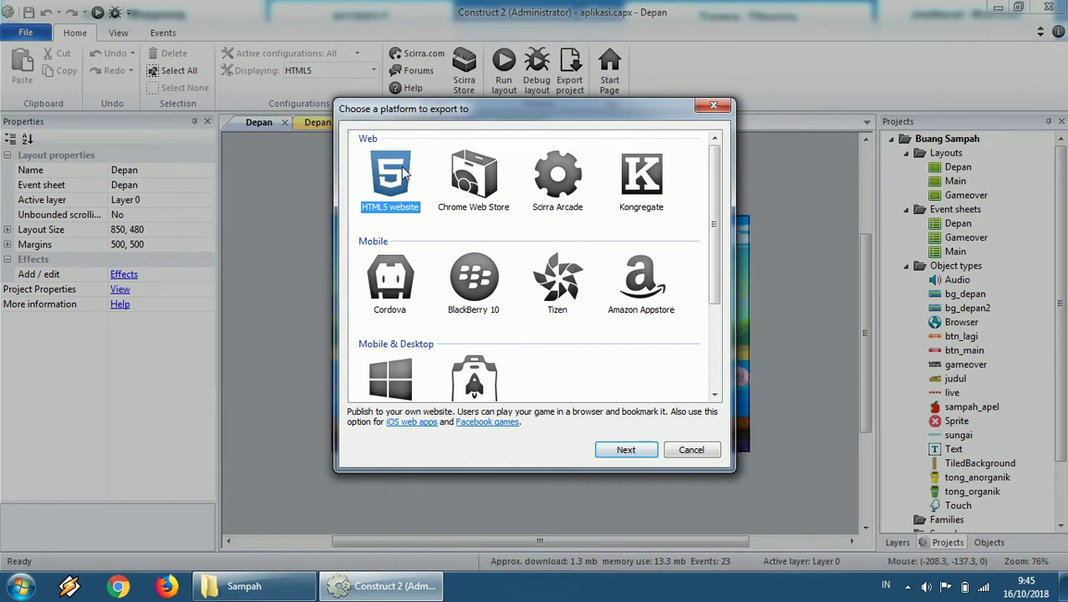
{"action": "left_click", "coordinate": [623, 452]}
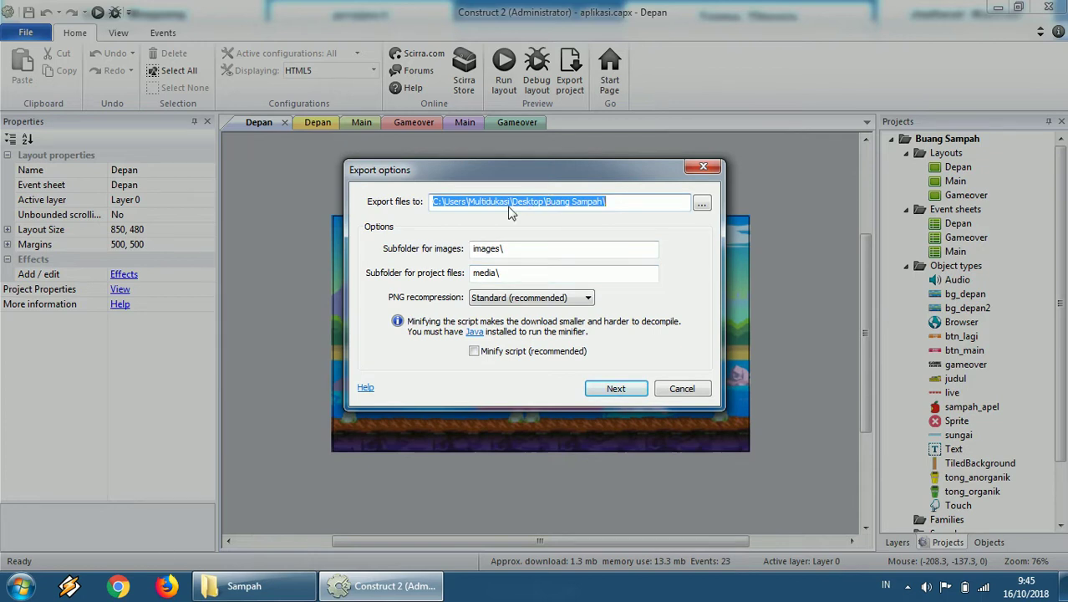
Step: Export to the Buang Sampah desktop folder with Standard PNG recompression, script minification off and the Normal style template
{"action": "left_click", "coordinate": [647, 205]}
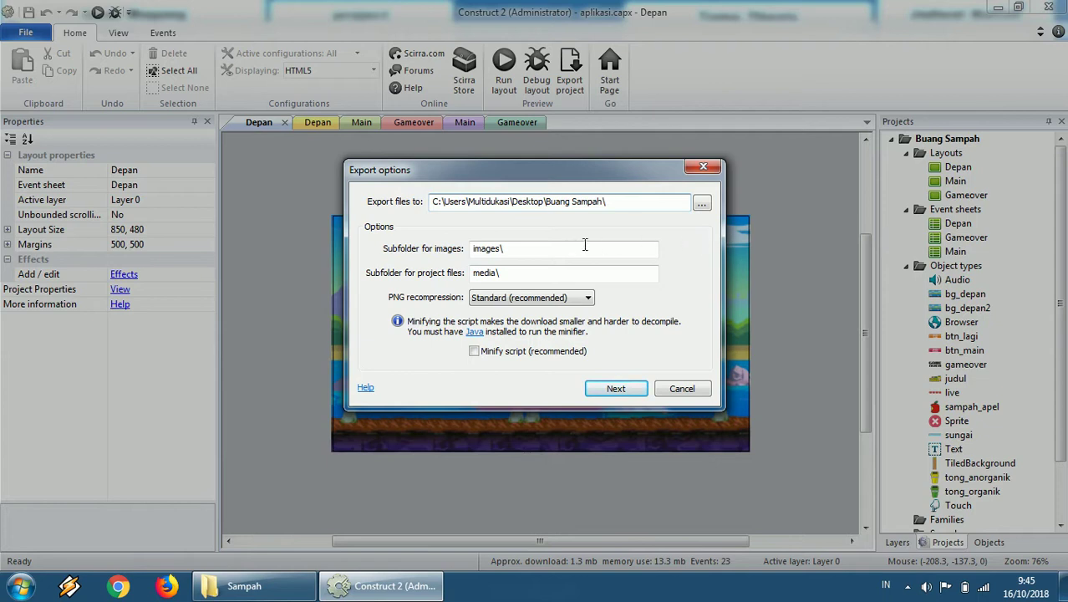
{"action": "left_click", "coordinate": [474, 352]}
{"action": "left_click", "coordinate": [474, 352]}
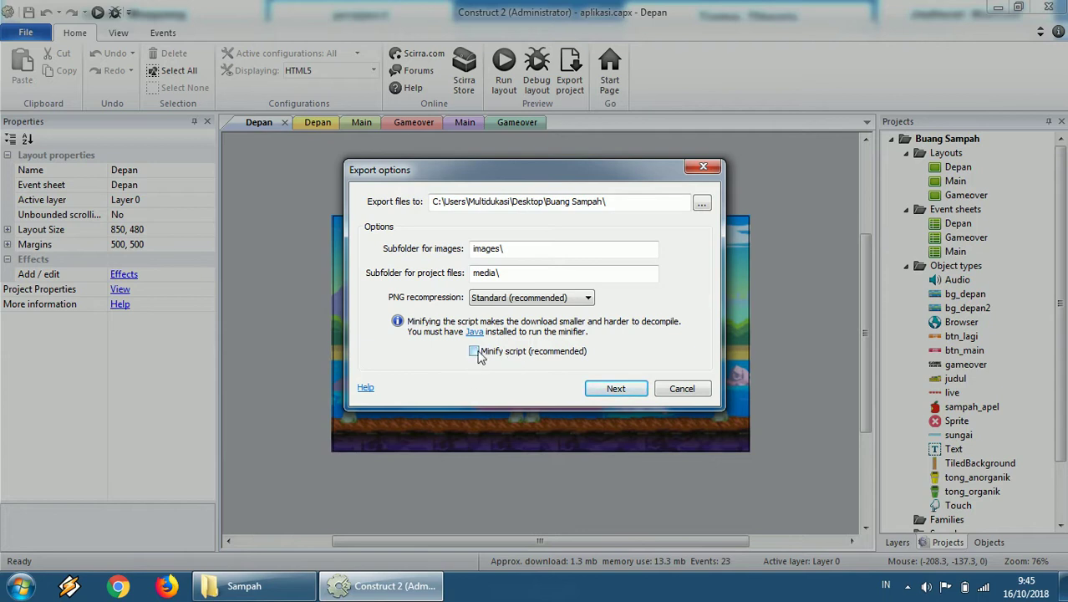
{"action": "left_click", "coordinate": [616, 389]}
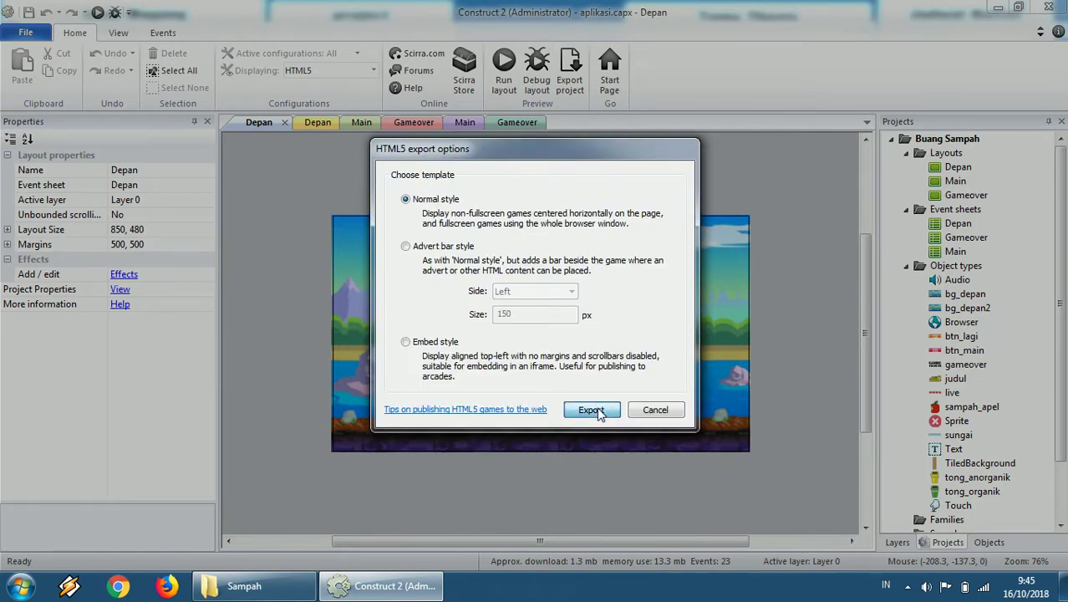
{"action": "left_click", "coordinate": [570, 409]}
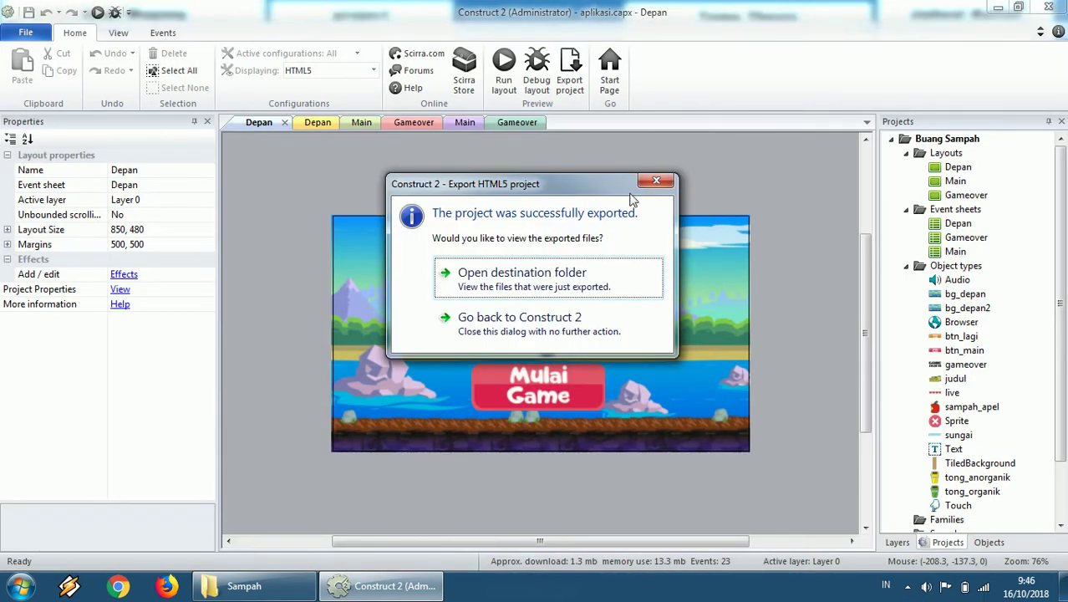
Step: Open the export's destination folder, check its path and launch the index file in the browser
{"action": "left_click", "coordinate": [544, 285]}
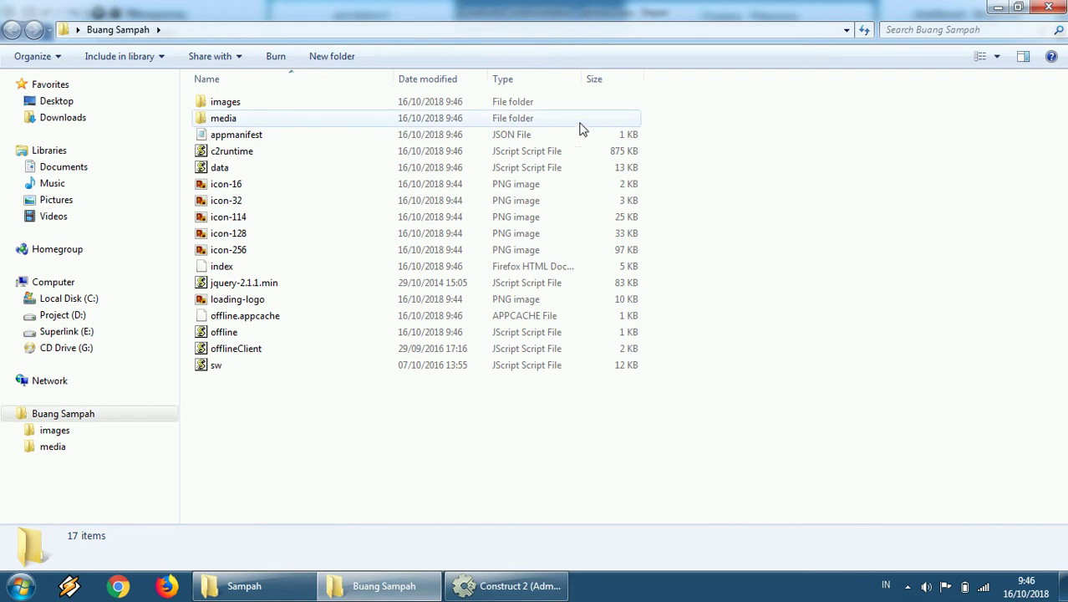
{"action": "left_click", "coordinate": [364, 29]}
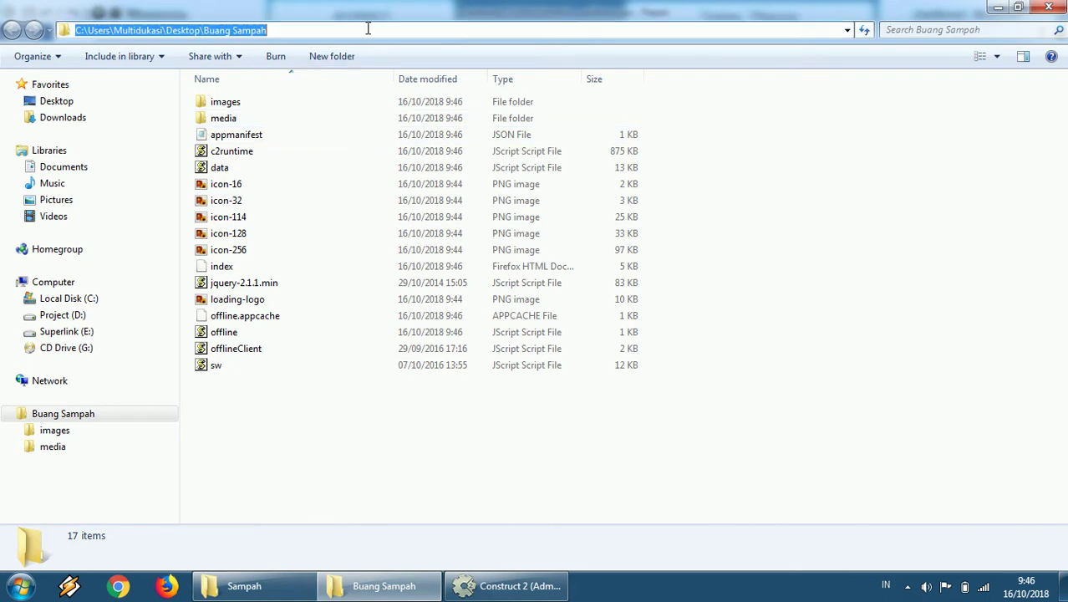
{"action": "left_click", "coordinate": [861, 185]}
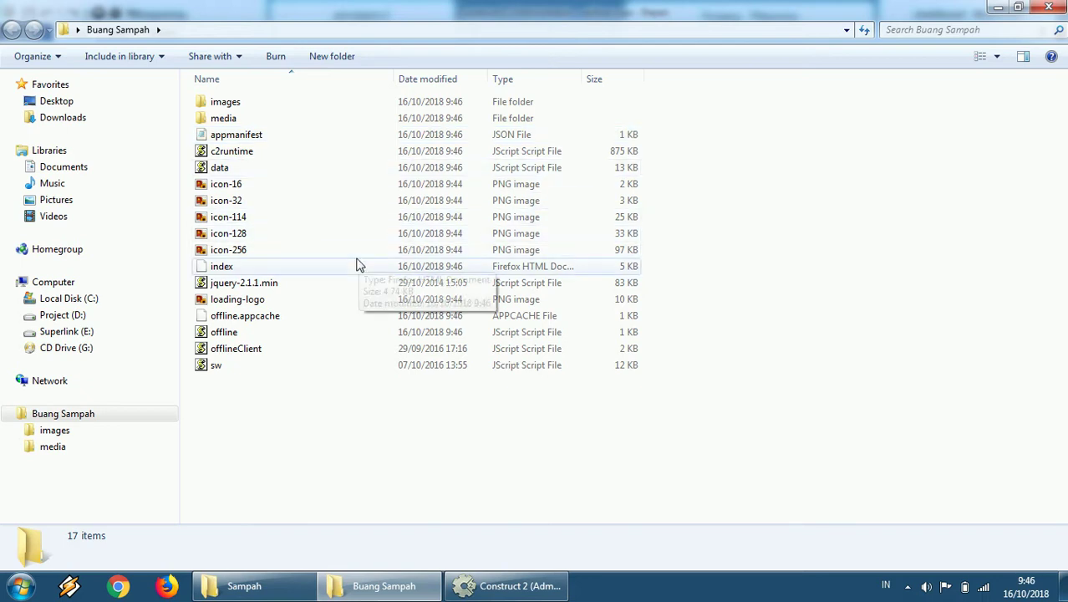
{"action": "left_click", "coordinate": [224, 267]}
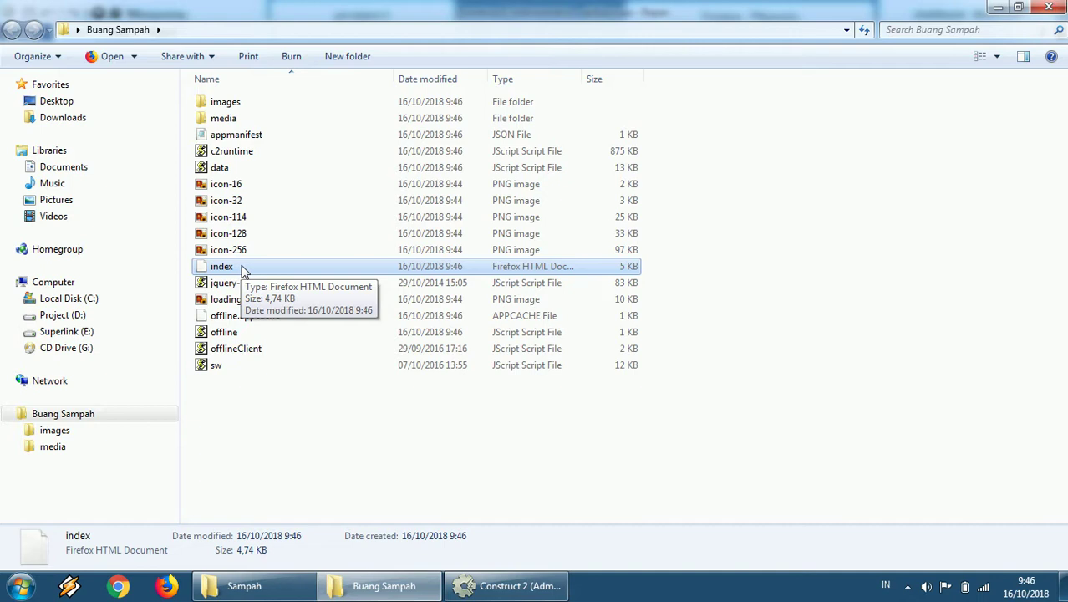
{"action": "left_click", "coordinate": [792, 234]}
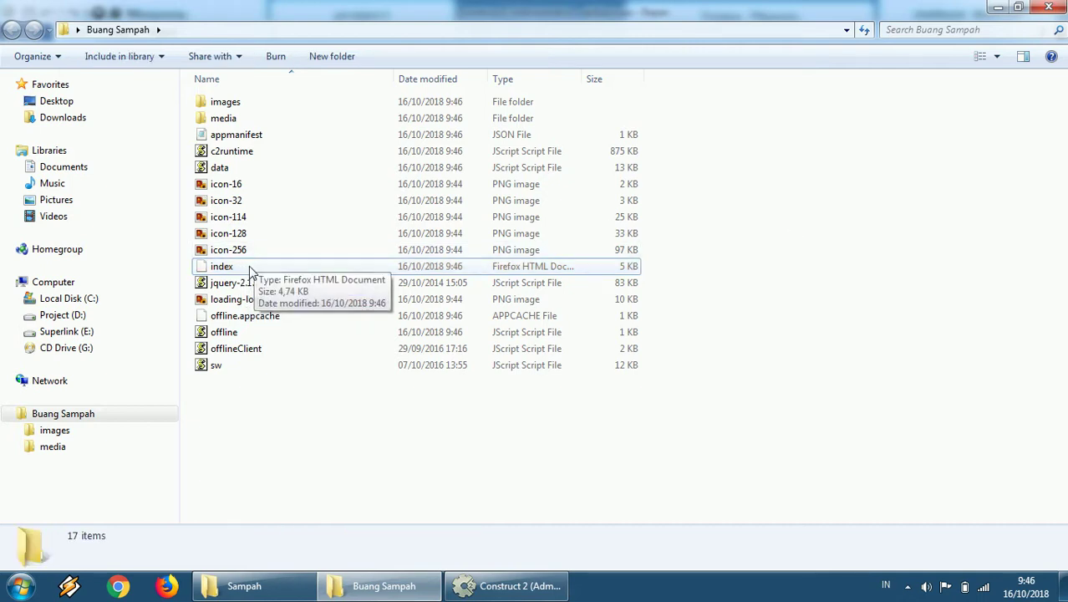
{"action": "double_click", "coordinate": [249, 268]}
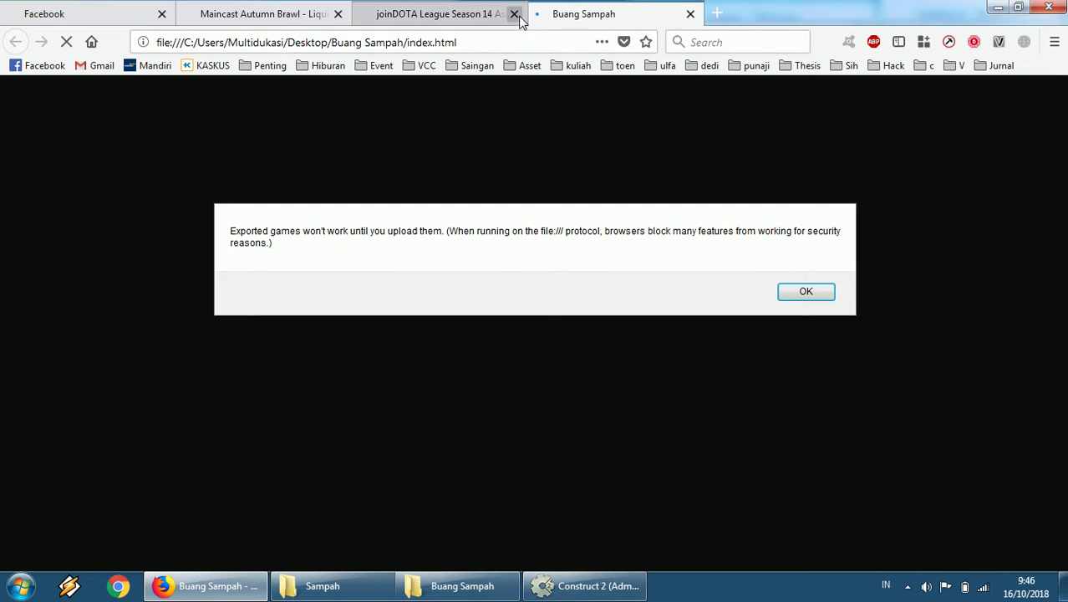
Step: Close all browser tabs other than the Buang Sampah game
{"action": "left_click", "coordinate": [514, 14]}
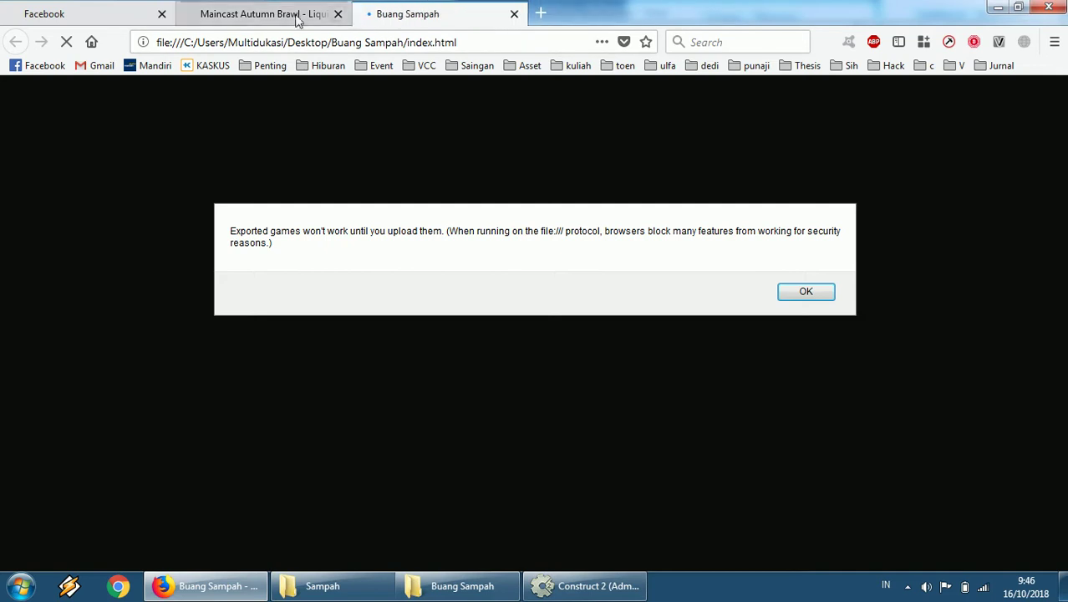
{"action": "middle_click", "coordinate": [184, 16]}
{"action": "left_click", "coordinate": [161, 15]}
Step: Dismiss the alert on the exported game page and mute the game's tab
{"action": "left_click", "coordinate": [806, 290]}
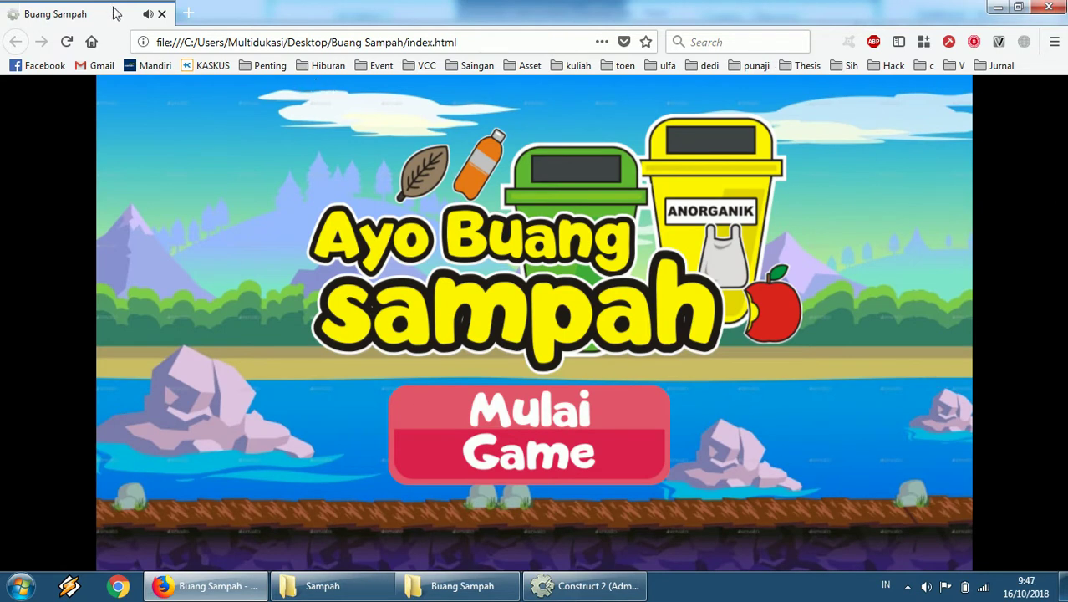
{"action": "left_click", "coordinate": [148, 15]}
{"action": "left_click", "coordinate": [585, 586]}
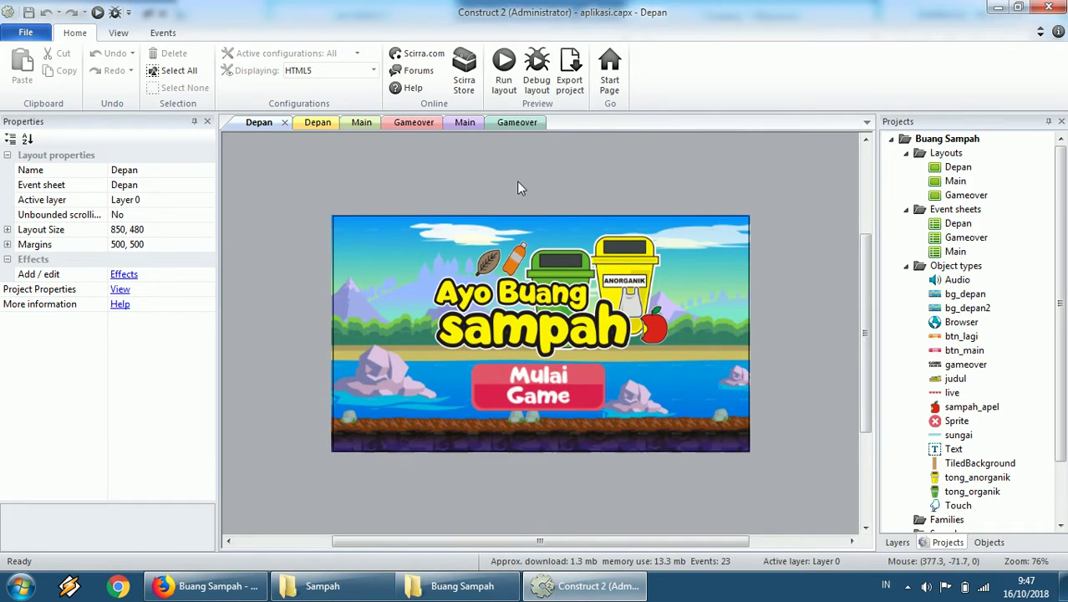
{"action": "left_click", "coordinate": [26, 32]}
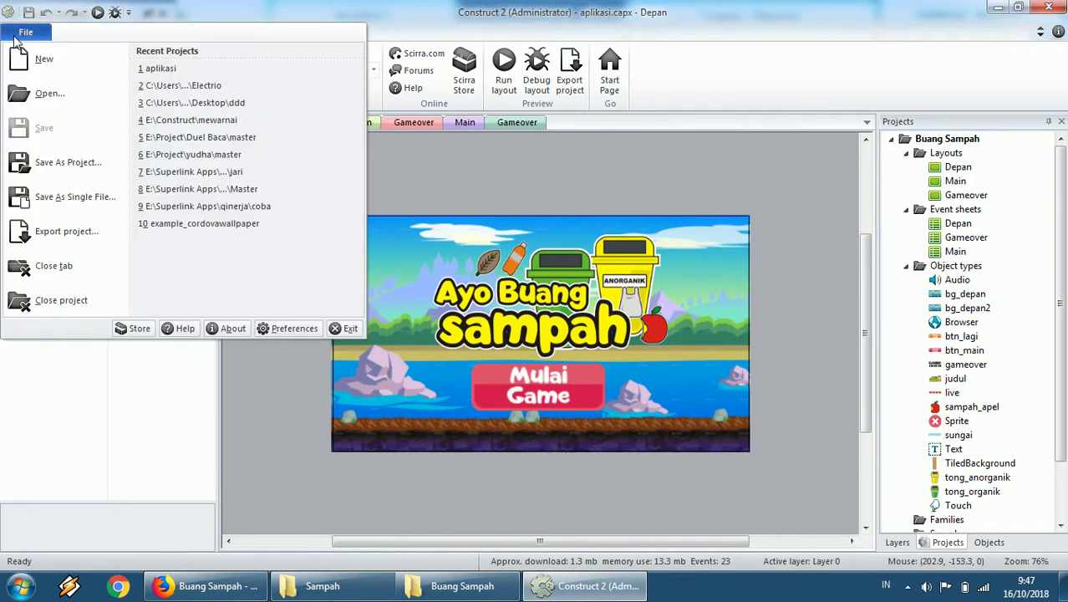
{"action": "left_click", "coordinate": [98, 234]}
{"action": "scroll", "coordinate": [707, 275], "scroll_direction": "down", "scroll_amount": 3}
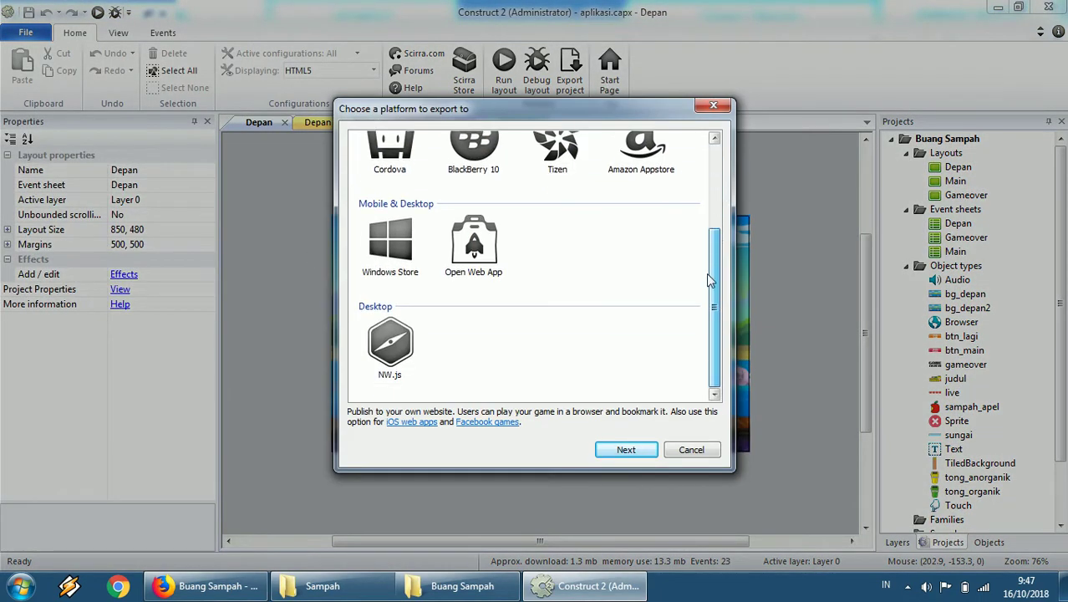
{"action": "left_click", "coordinate": [404, 356]}
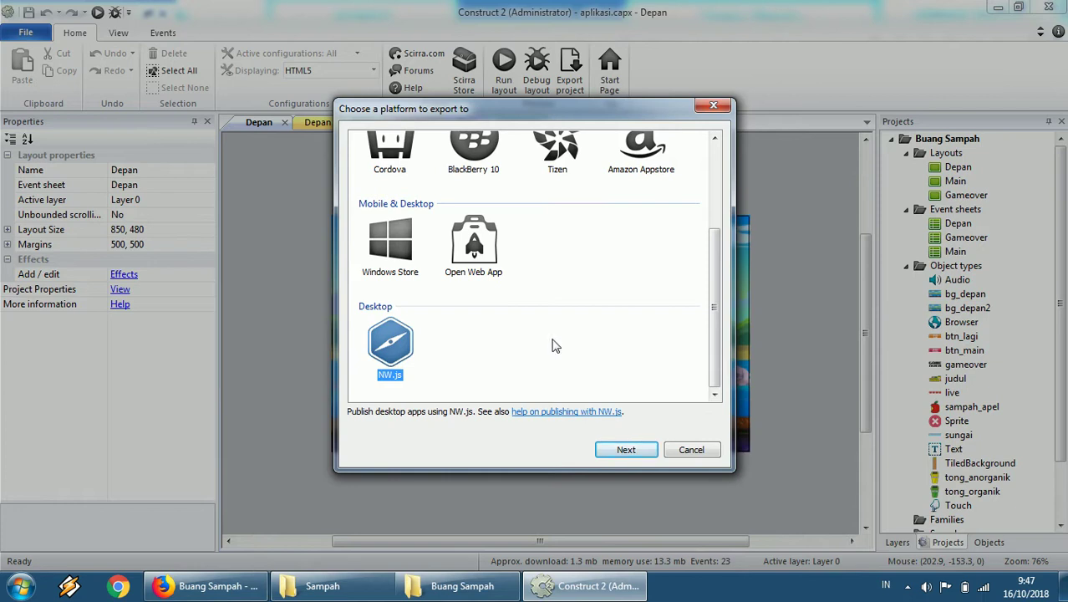
{"action": "left_click", "coordinate": [593, 347]}
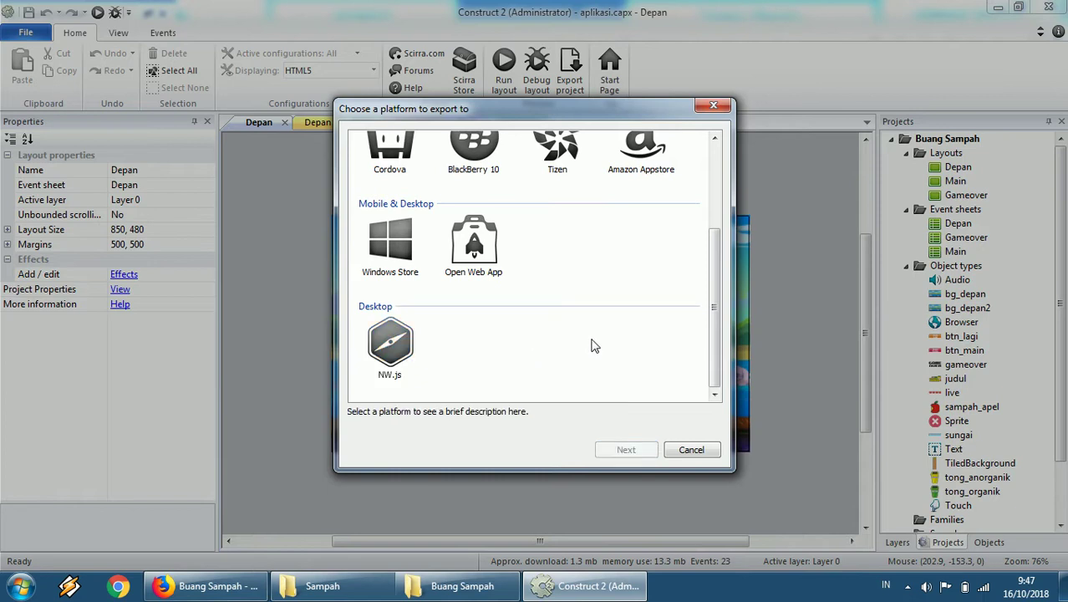
Step: Run the nwjs for C2 installer from the Sampah folder, accepting the license agreement and the destination C:\Program Files\NWjsForC2
{"action": "left_click", "coordinate": [339, 590]}
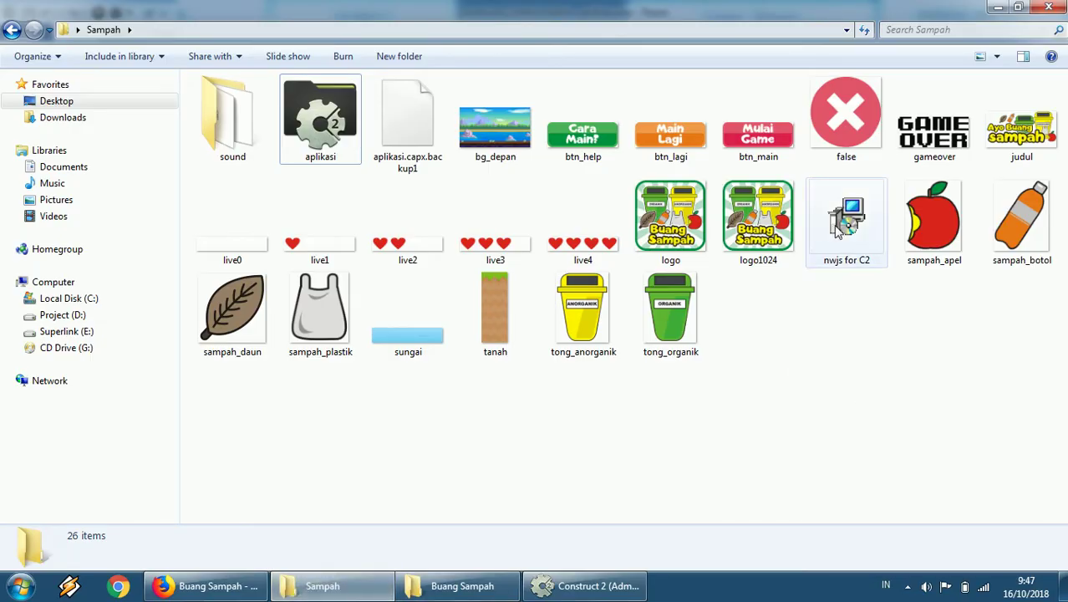
{"action": "mouse_move", "coordinate": [844, 226]}
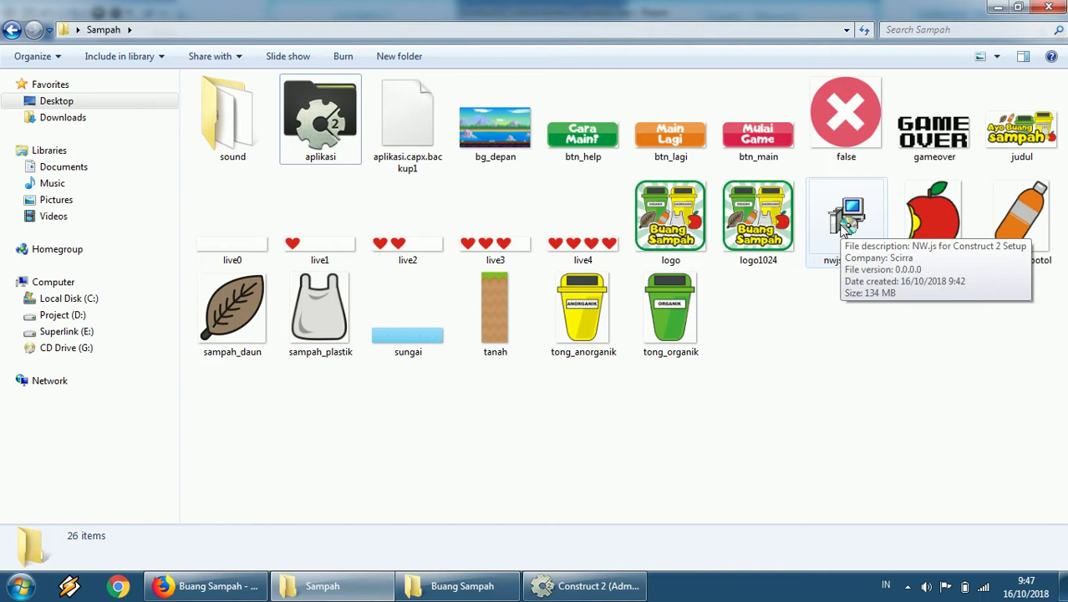
{"action": "double_click", "coordinate": [846, 227]}
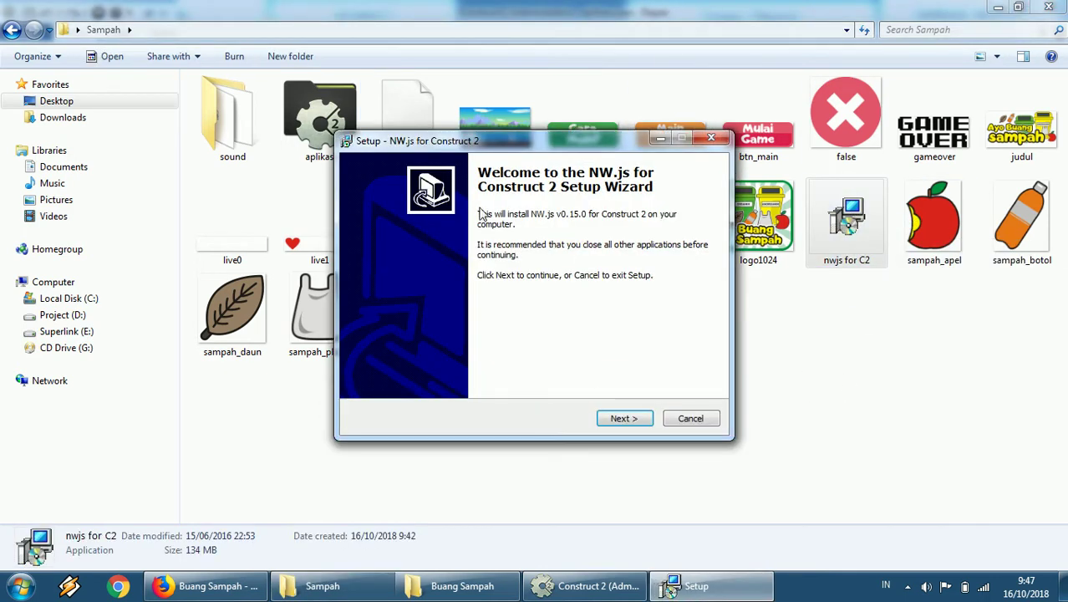
{"action": "left_click", "coordinate": [626, 419]}
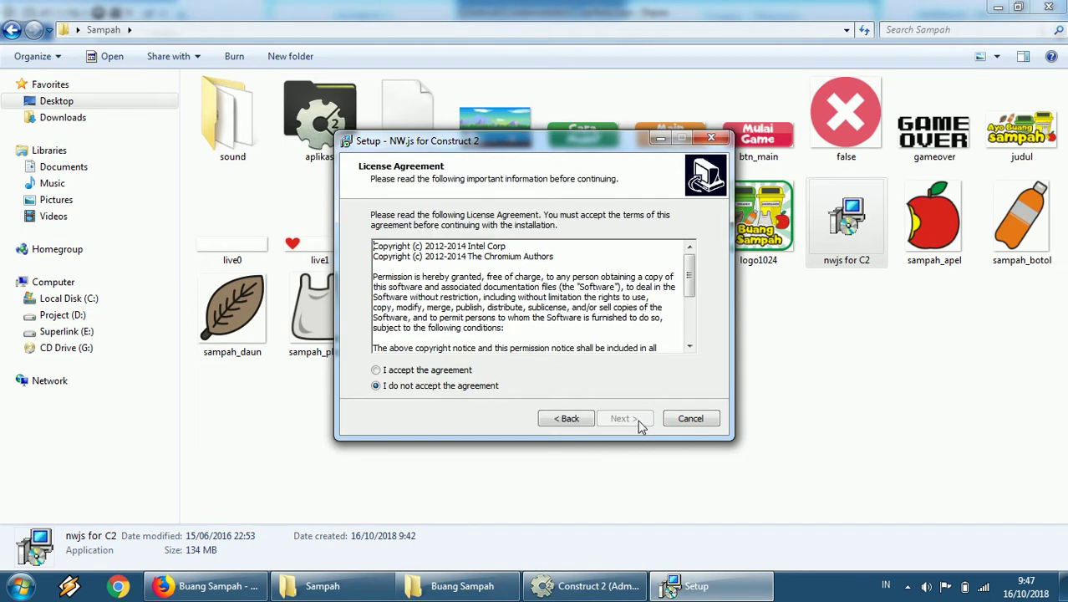
{"action": "left_click", "coordinate": [452, 371]}
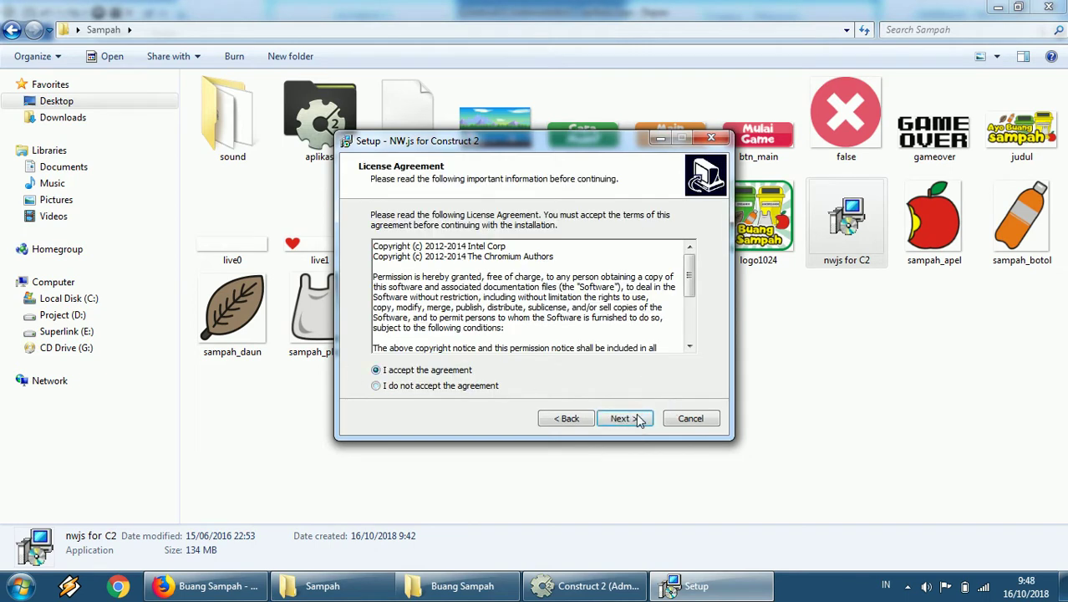
{"action": "left_click", "coordinate": [637, 419]}
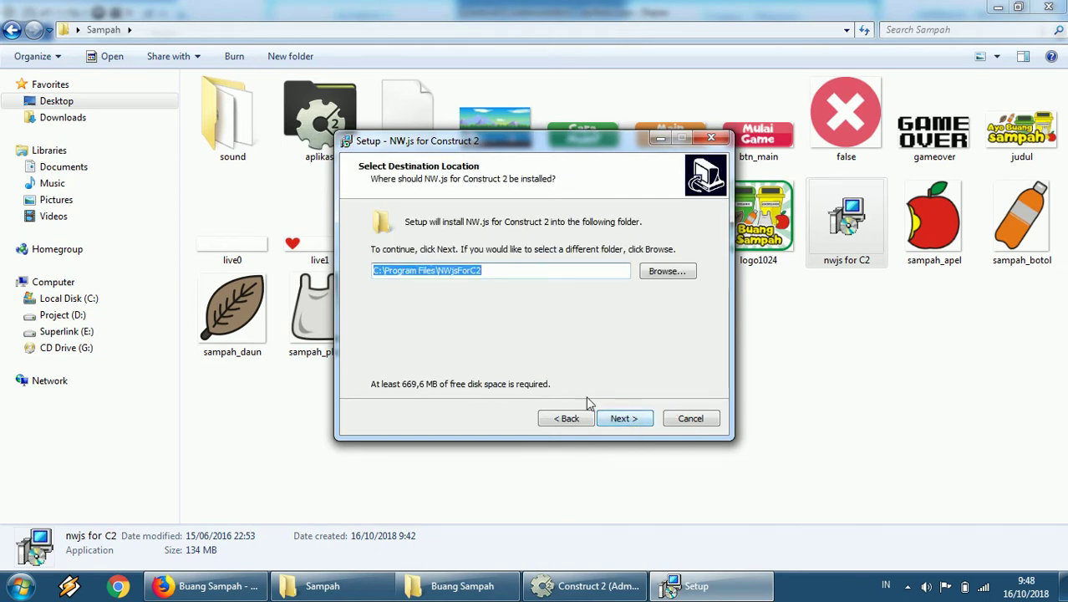
{"action": "left_click", "coordinate": [621, 421]}
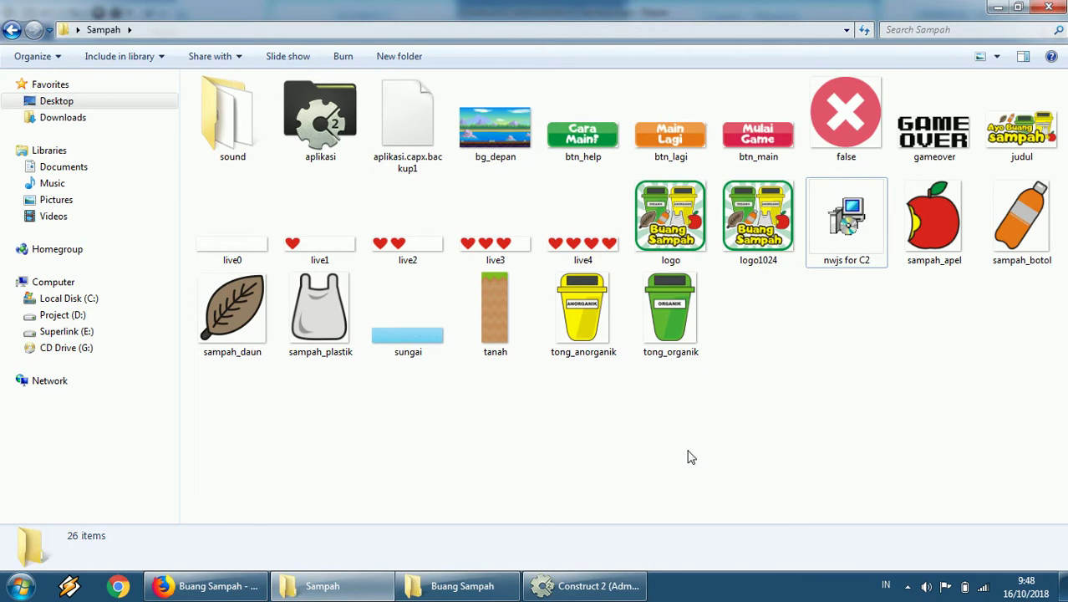
Step: Switch back to Construct 2, cancel the open export and start a new one with NW.js as the platform
{"action": "left_click", "coordinate": [585, 589]}
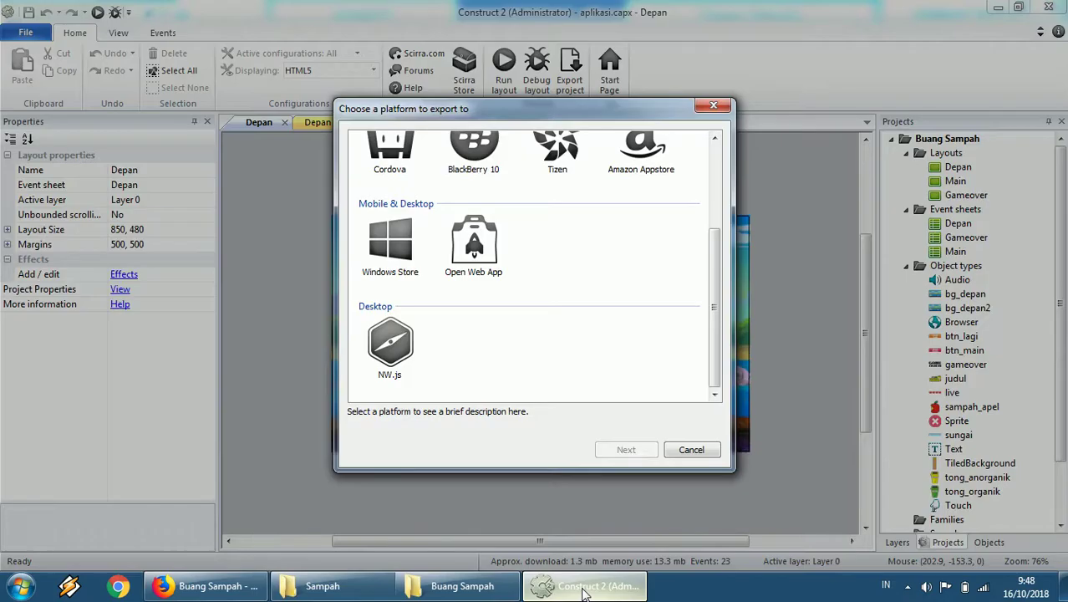
{"action": "left_click", "coordinate": [691, 450]}
{"action": "left_click", "coordinate": [32, 38]}
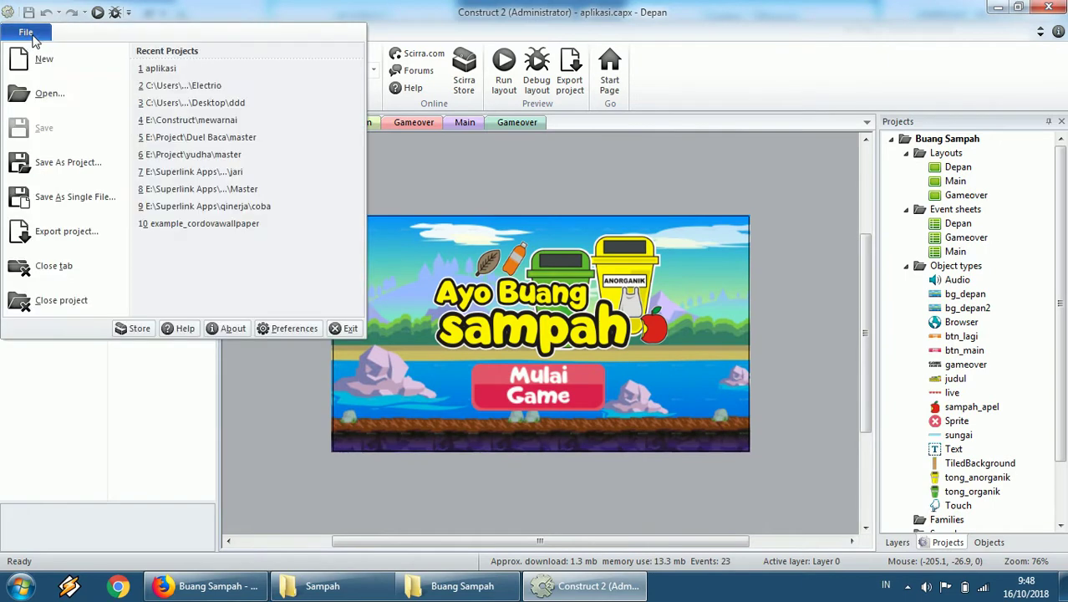
{"action": "left_click", "coordinate": [78, 241]}
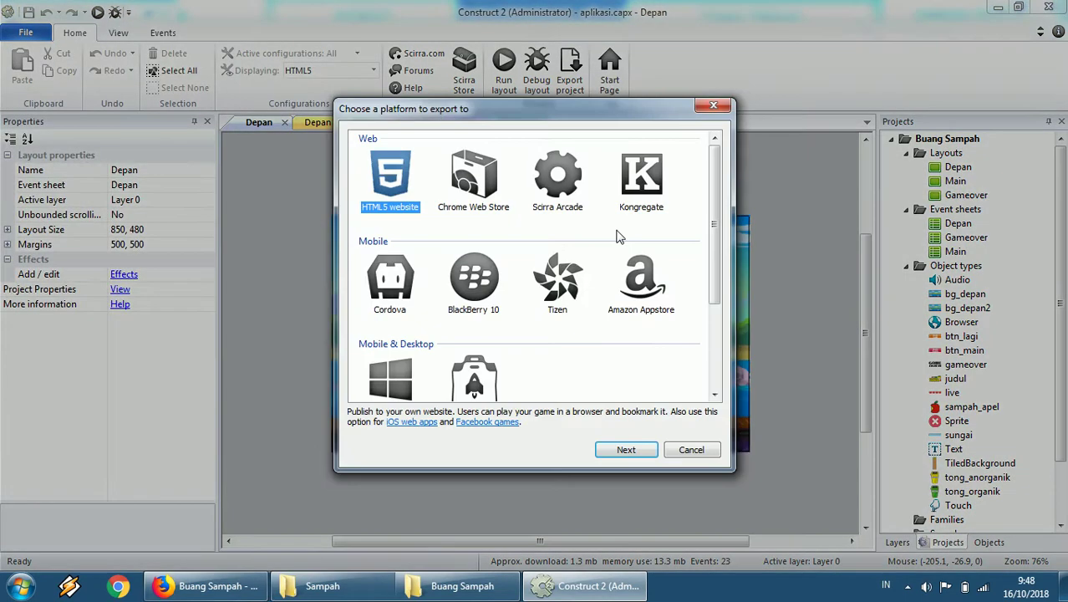
{"action": "scroll", "coordinate": [566, 347], "scroll_direction": "down", "scroll_amount": 3}
{"action": "scroll", "coordinate": [565, 353], "scroll_direction": "down", "scroll_amount": 1}
{"action": "double_click", "coordinate": [387, 344]}
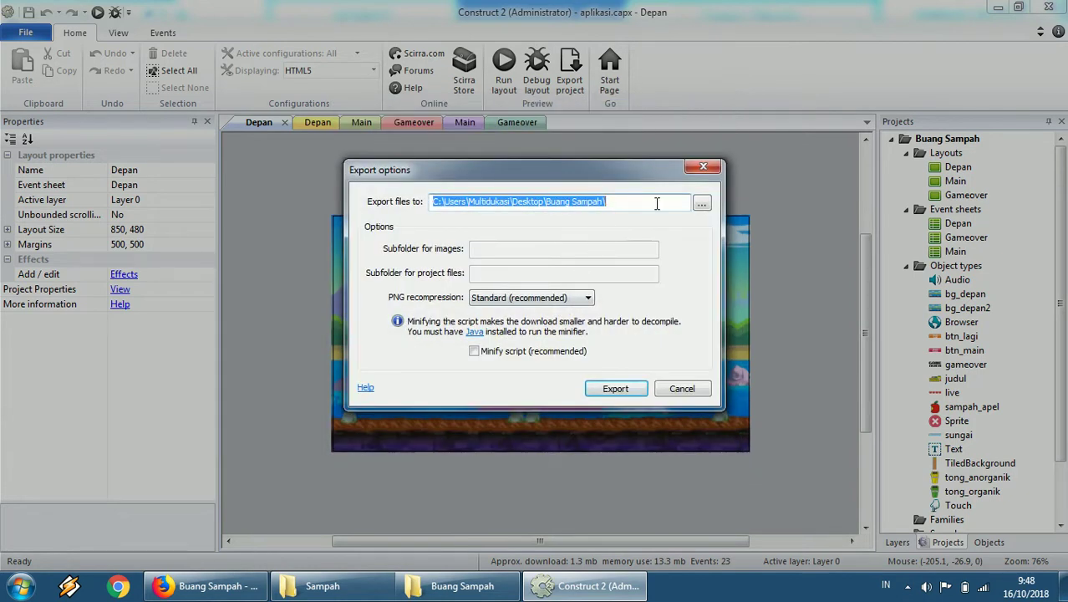
Step: Add 2 to the Buang Sampah destination folder name and proceed to the NW.js options
{"action": "left_click", "coordinate": [643, 205]}
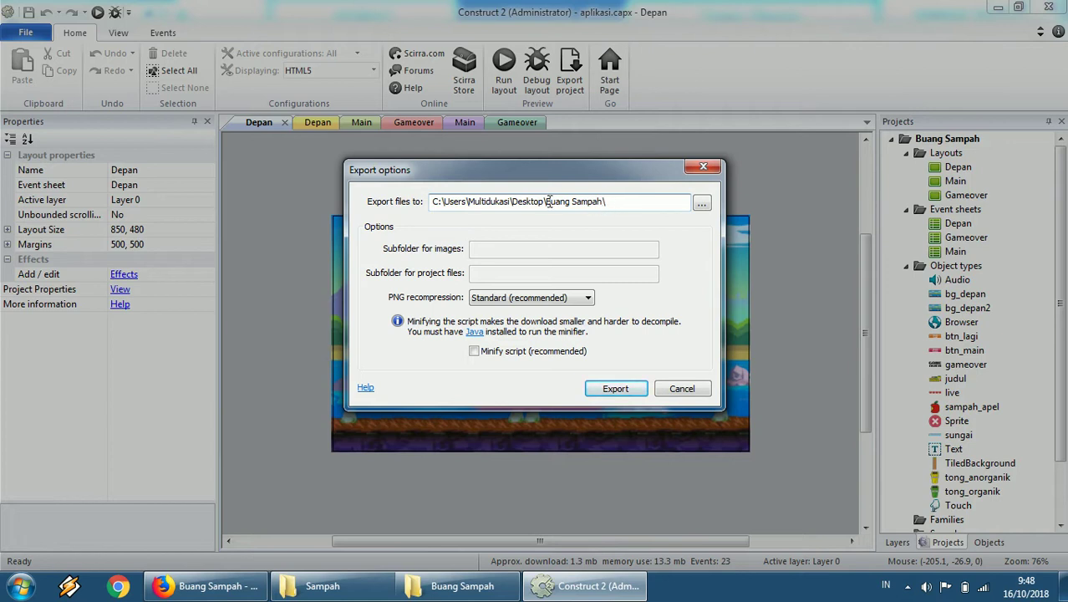
{"action": "type", "text": "2"}
{"action": "left_click", "coordinate": [615, 389]}
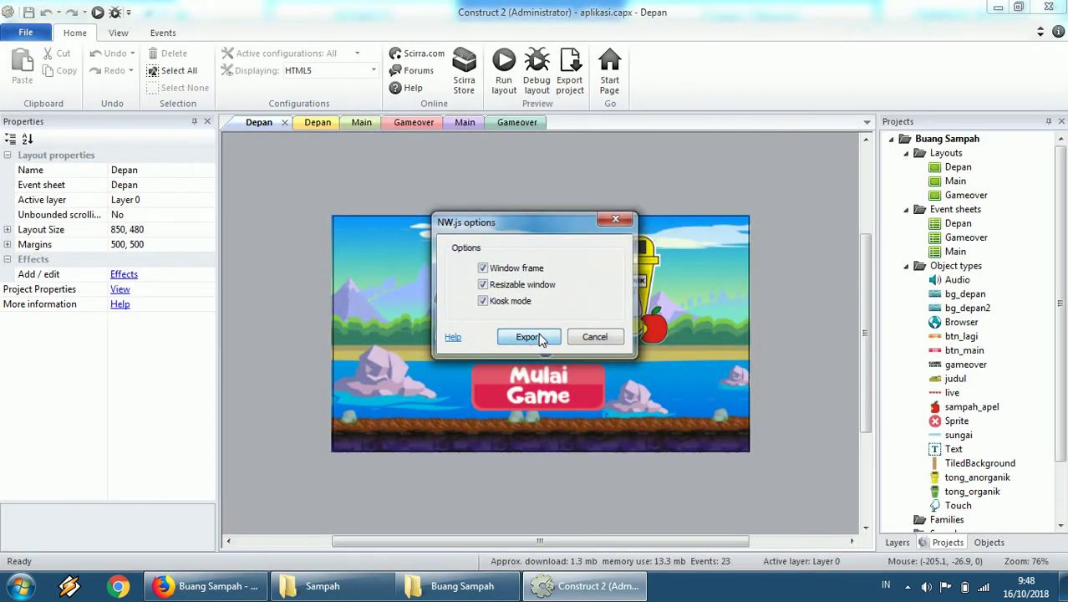
Step: Export the project with window frame, resizable window and kiosk mode enabled, and open the destination folder
{"action": "left_click", "coordinate": [539, 340]}
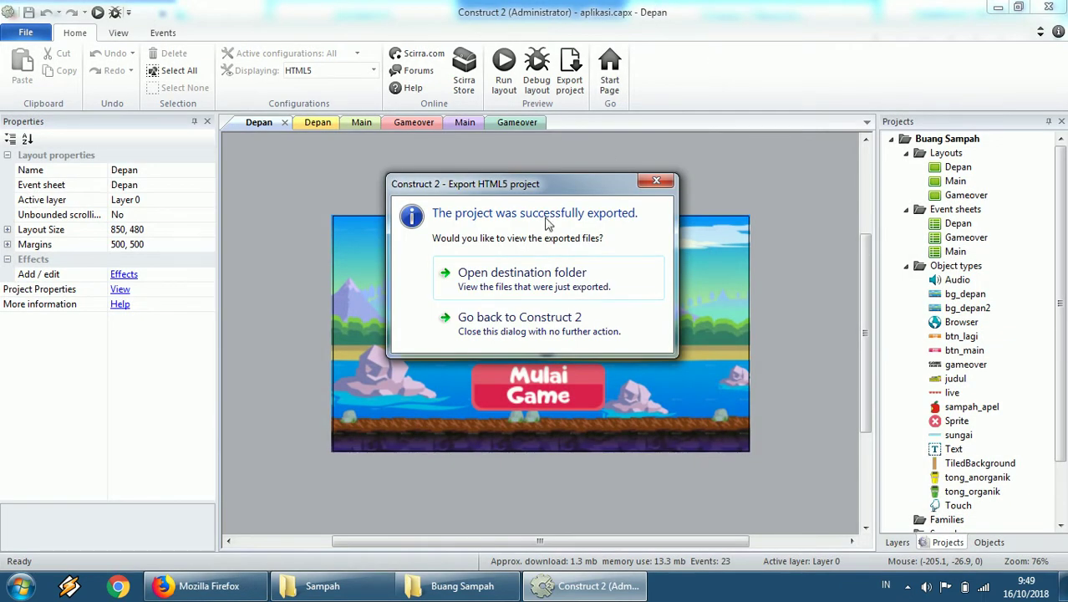
{"action": "left_click", "coordinate": [585, 280]}
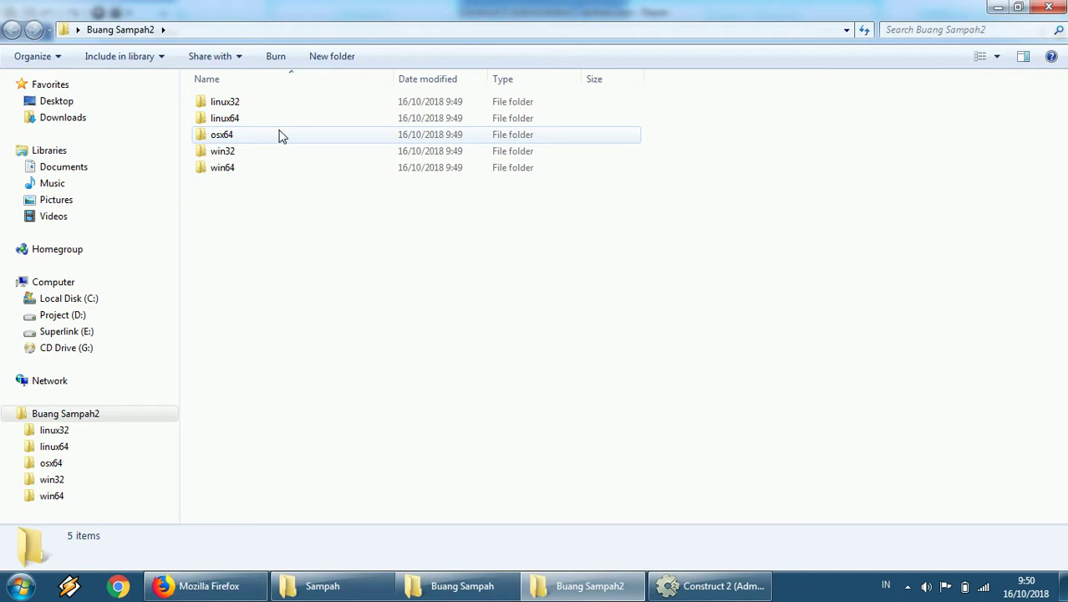
{"action": "mouse_move", "coordinate": [281, 136]}
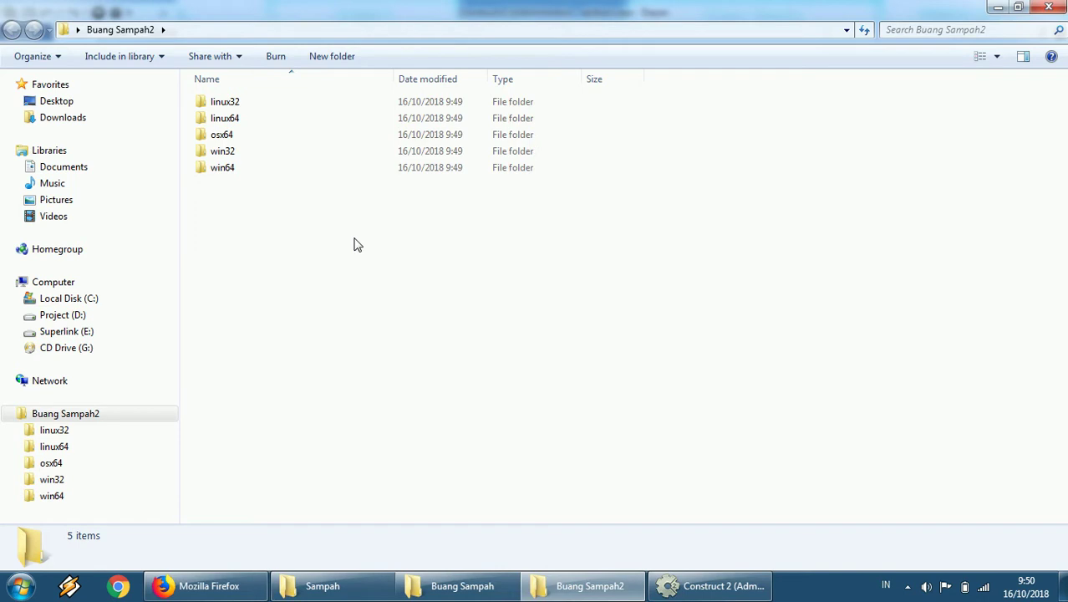
Step: Examine the exported files in the win64 and win32 folders, ending back in the Buang Sampah2 folder
{"action": "left_click", "coordinate": [262, 178]}
{"action": "double_click", "coordinate": [245, 177]}
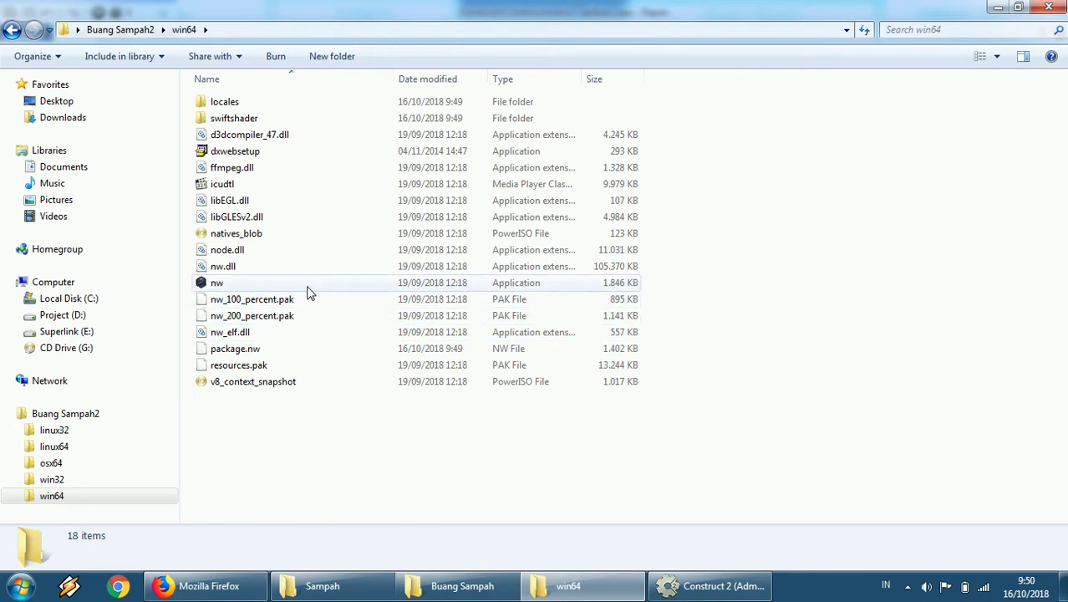
{"action": "left_click", "coordinate": [220, 289]}
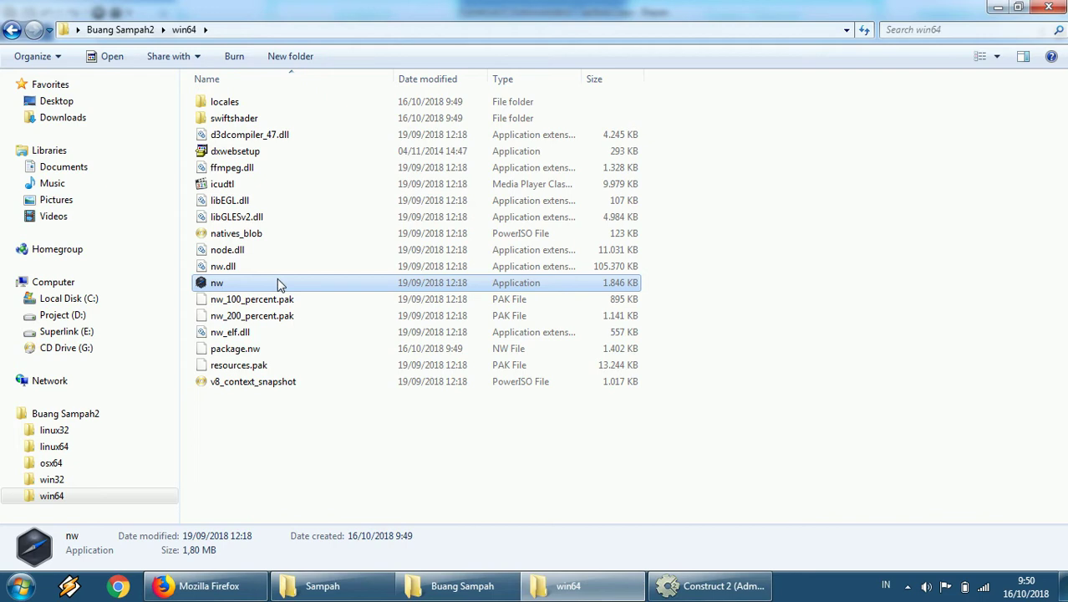
{"action": "left_click", "coordinate": [10, 32]}
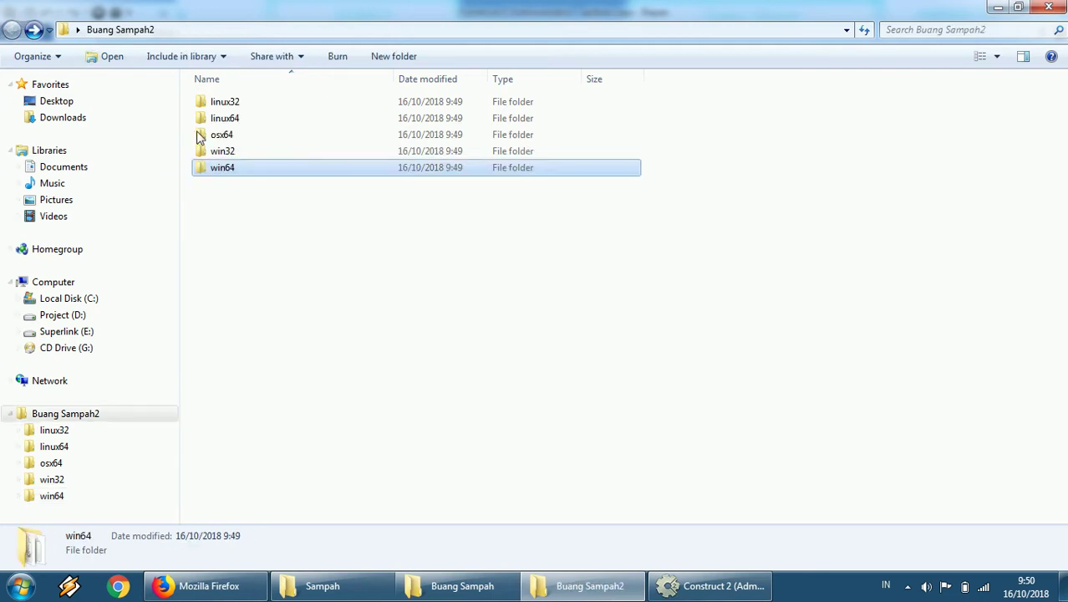
{"action": "double_click", "coordinate": [219, 150]}
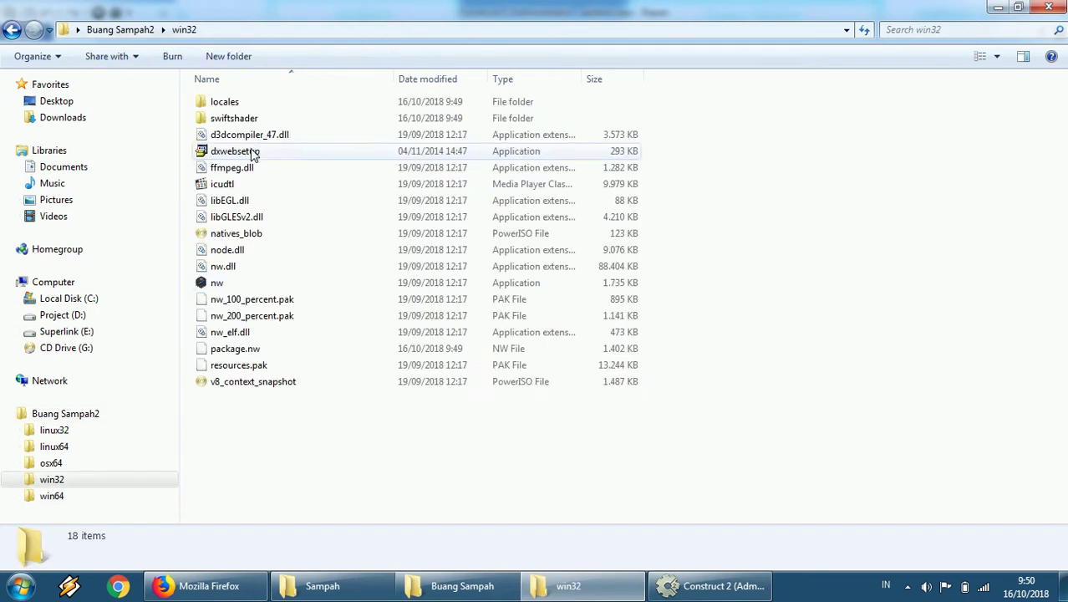
{"action": "left_click", "coordinate": [12, 31]}
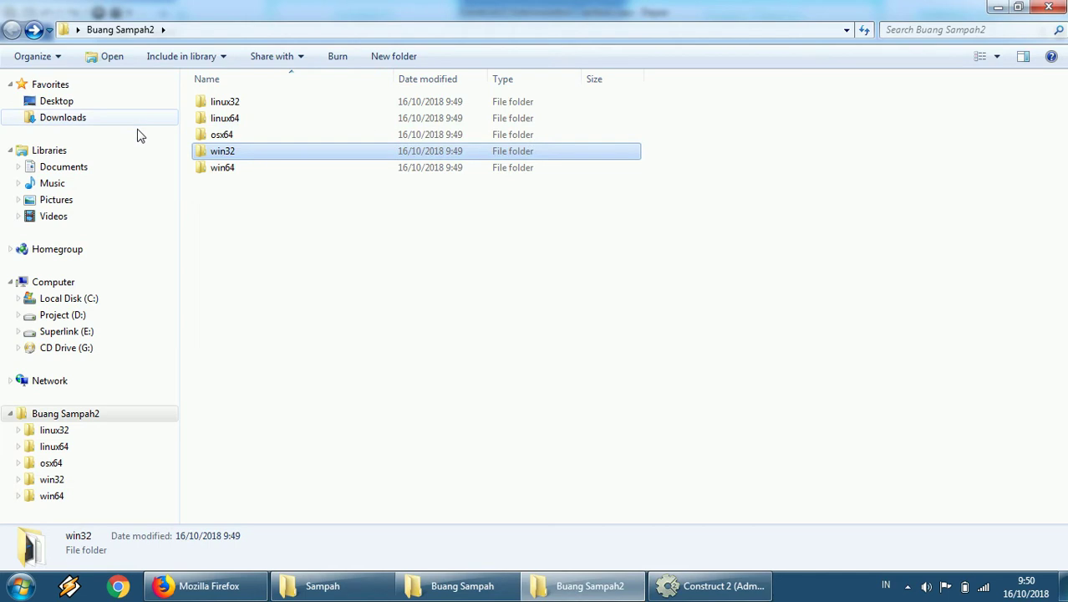
Step: Examine buangsampah.app inside osx64 and the files in the linux64 folder, returning to Buang Sampah2 each time
{"action": "double_click", "coordinate": [222, 140]}
{"action": "double_click", "coordinate": [299, 104]}
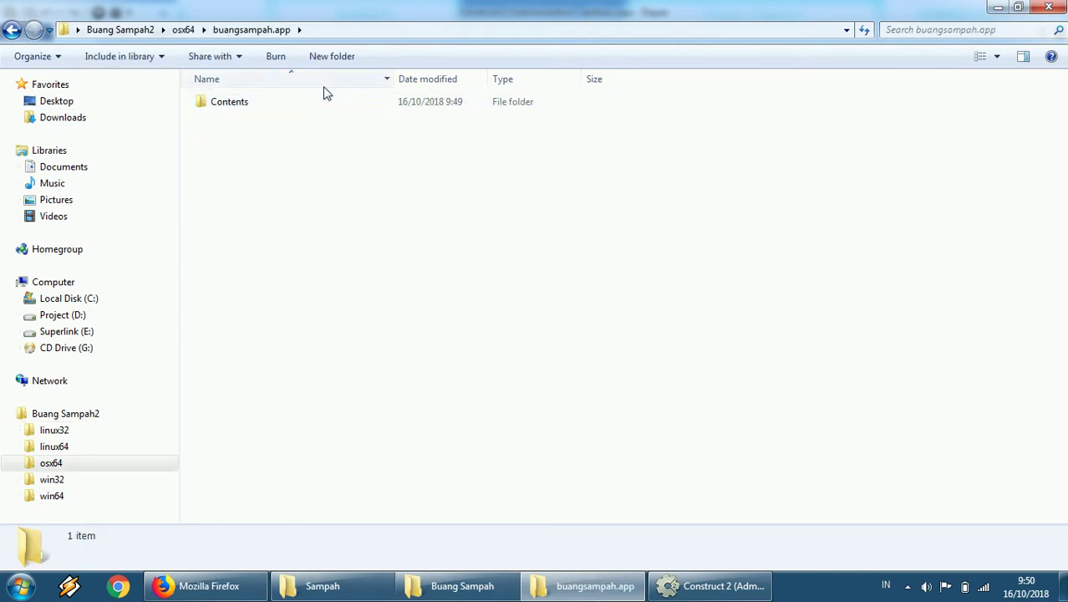
{"action": "left_click", "coordinate": [280, 104]}
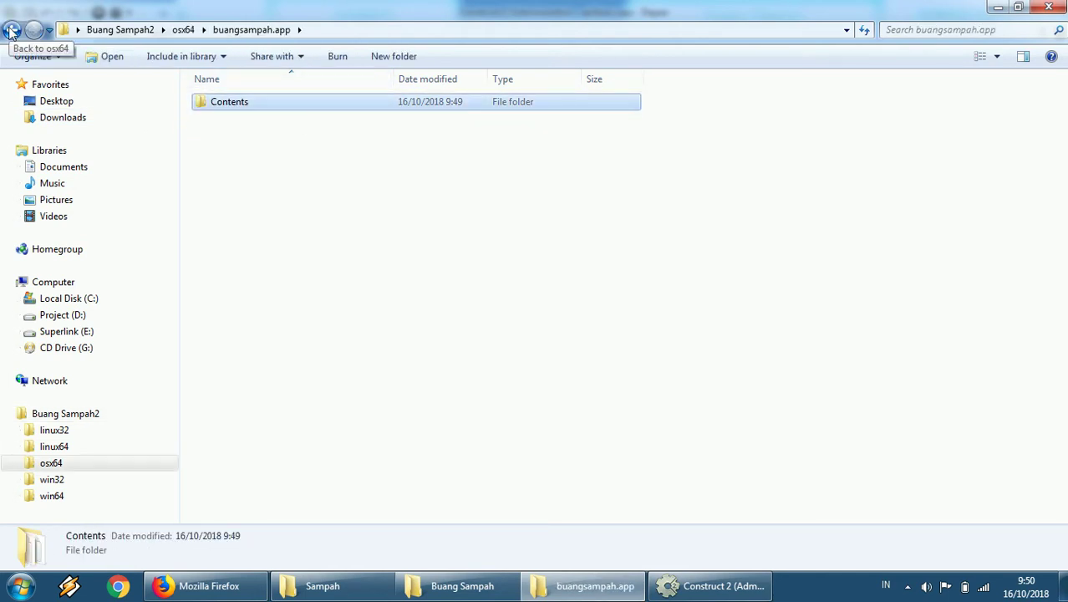
{"action": "left_click", "coordinate": [10, 31]}
{"action": "left_click", "coordinate": [10, 30]}
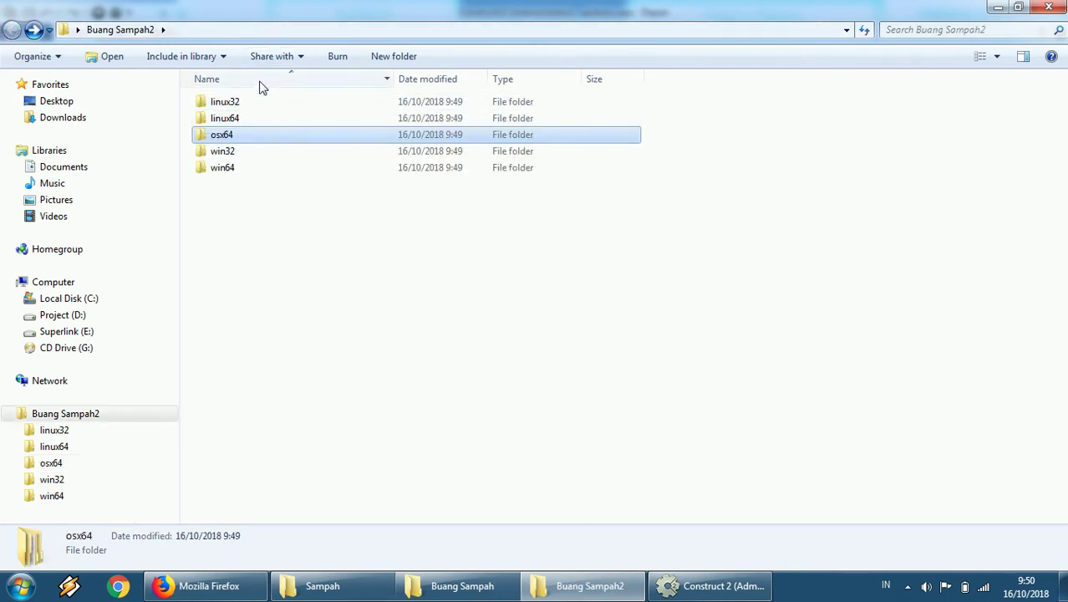
{"action": "double_click", "coordinate": [250, 119]}
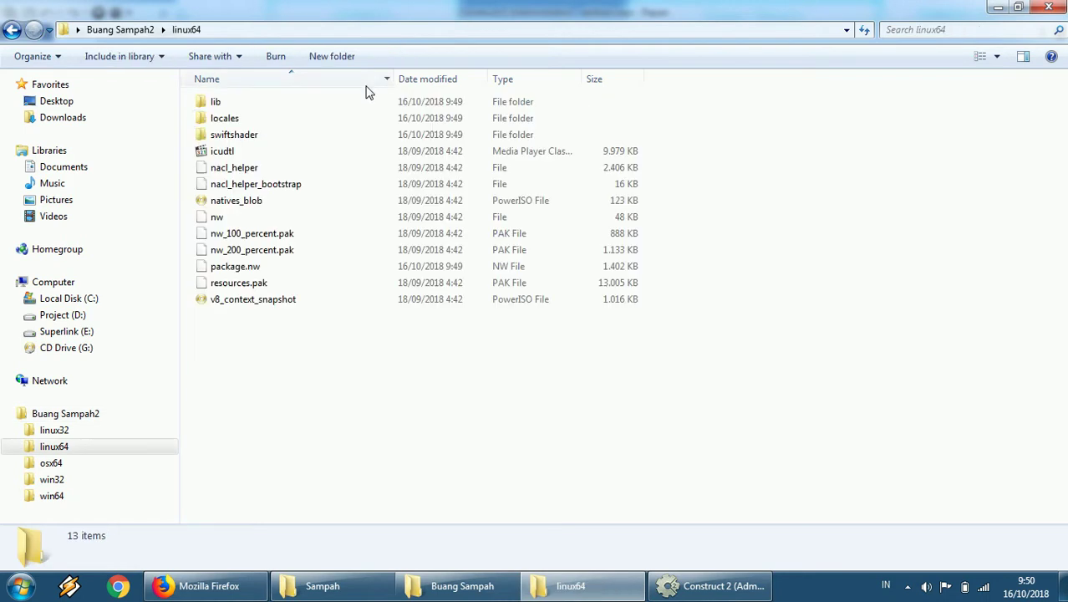
{"action": "key", "text": "BackSpace"}
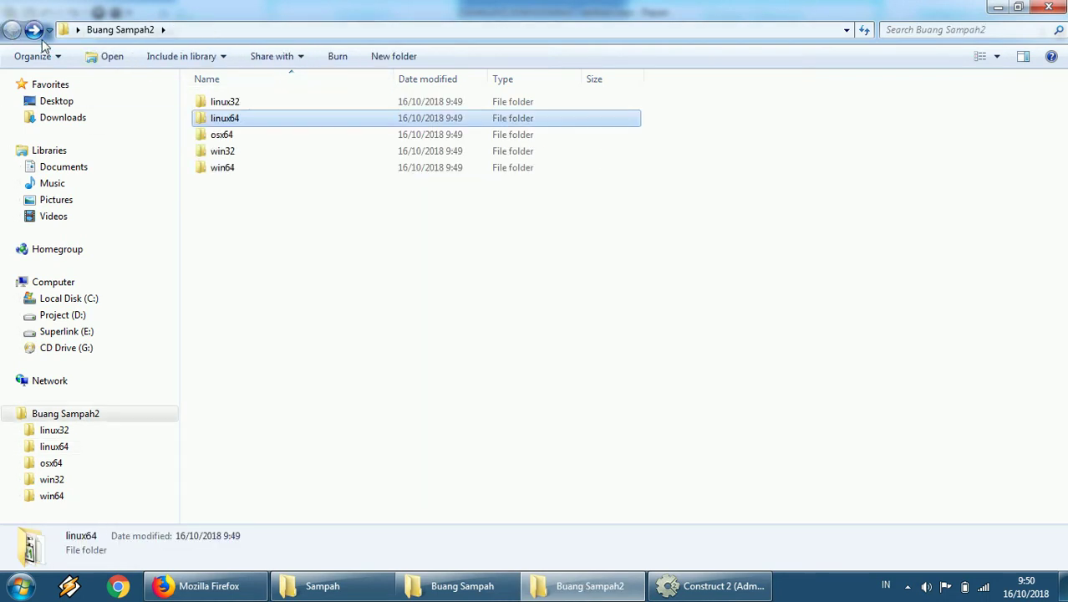
{"action": "left_click", "coordinate": [360, 247]}
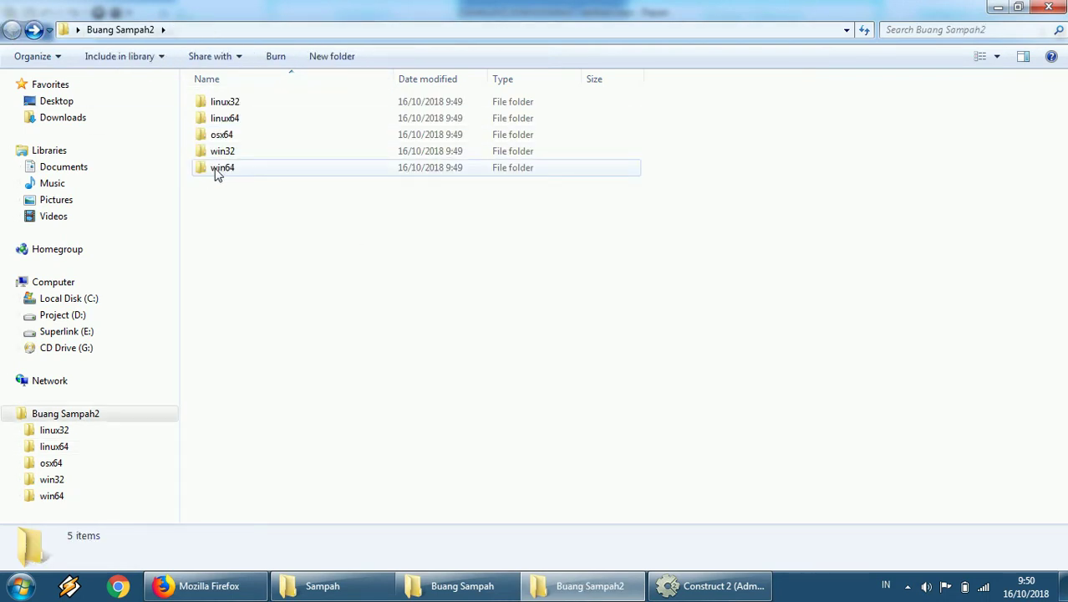
Step: Run the nw application from the win64 folder, close the game and dismiss the Avast notification
{"action": "left_click", "coordinate": [216, 172]}
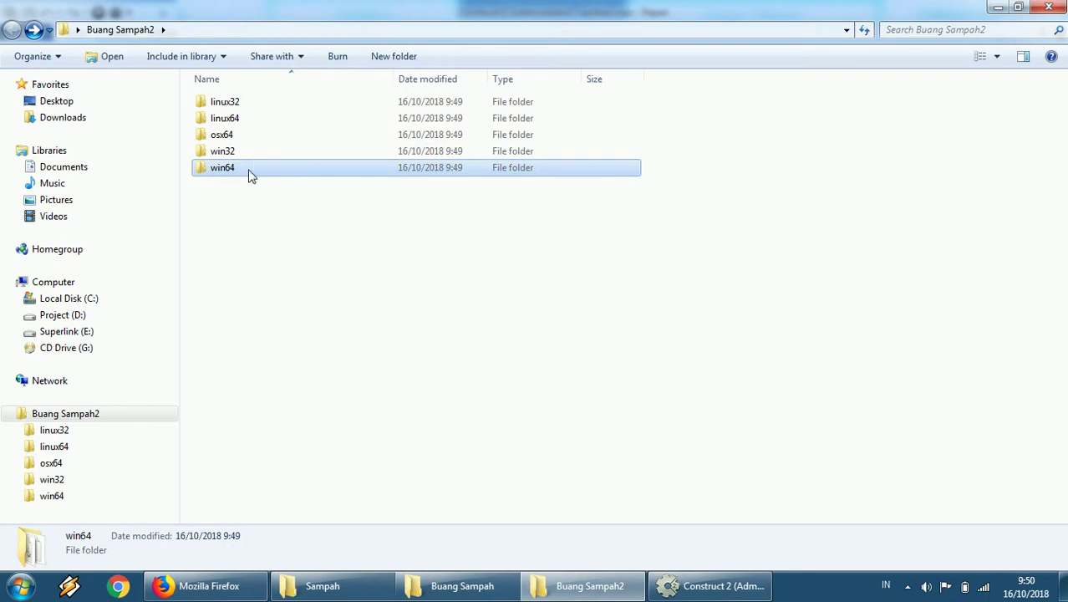
{"action": "double_click", "coordinate": [255, 172]}
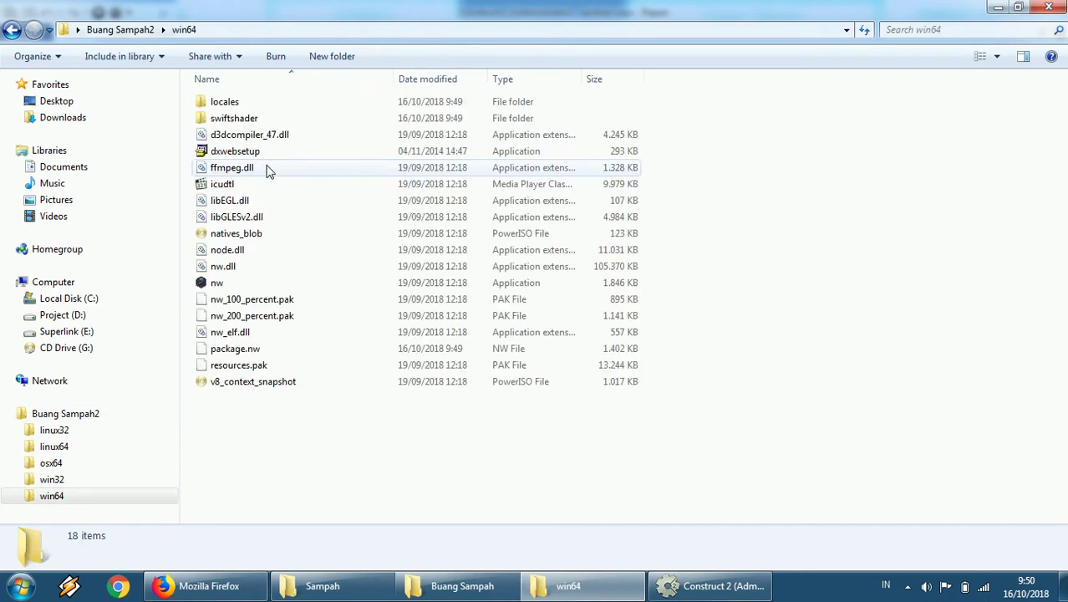
{"action": "left_click", "coordinate": [232, 284]}
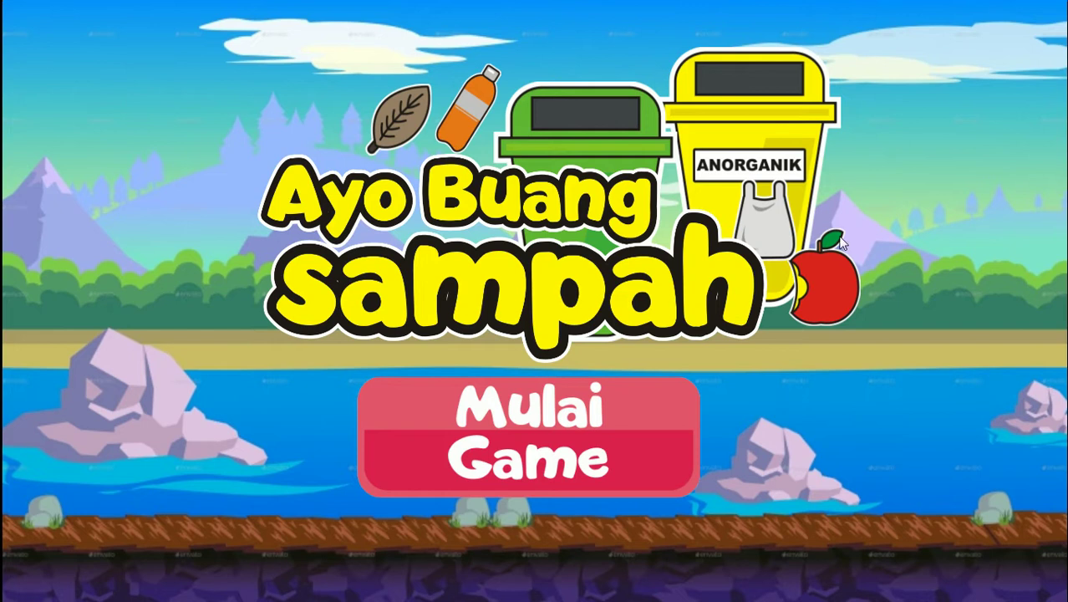
{"action": "key", "text": "alt+F4"}
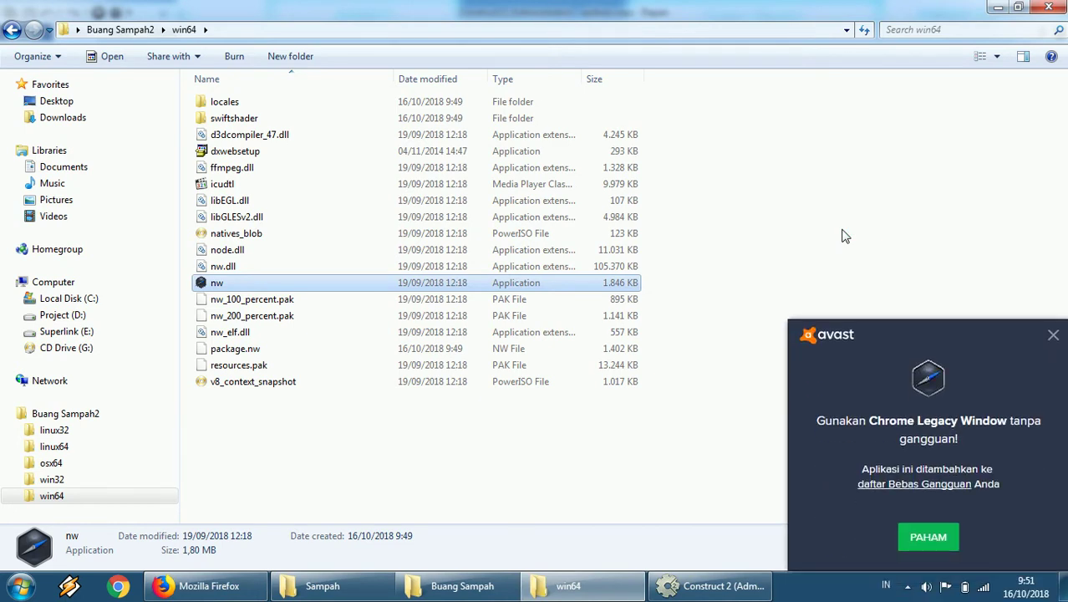
{"action": "left_click", "coordinate": [1055, 338]}
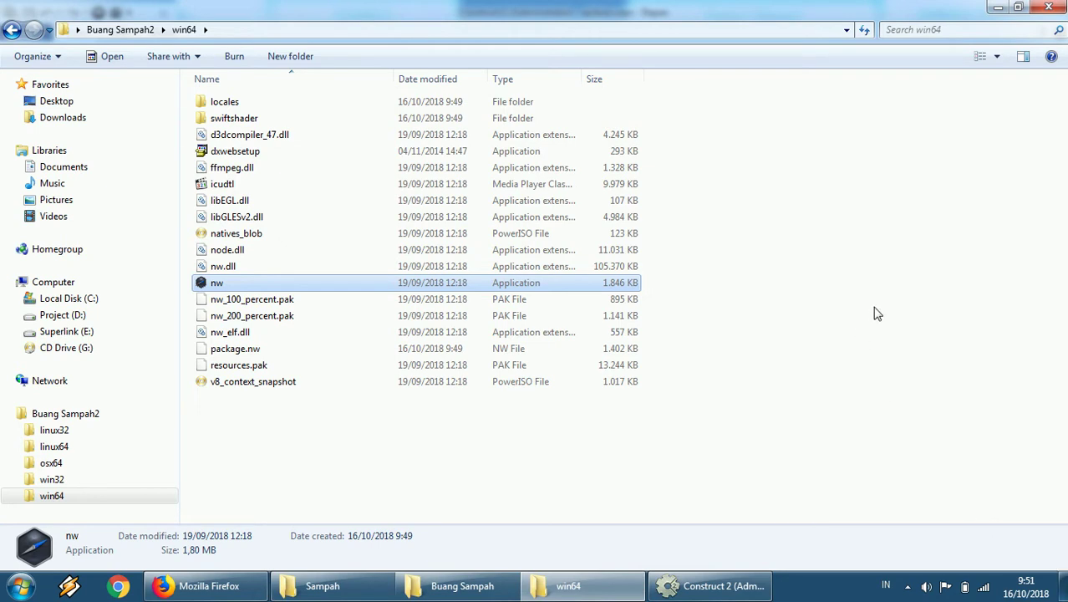
{"action": "left_click", "coordinate": [924, 214]}
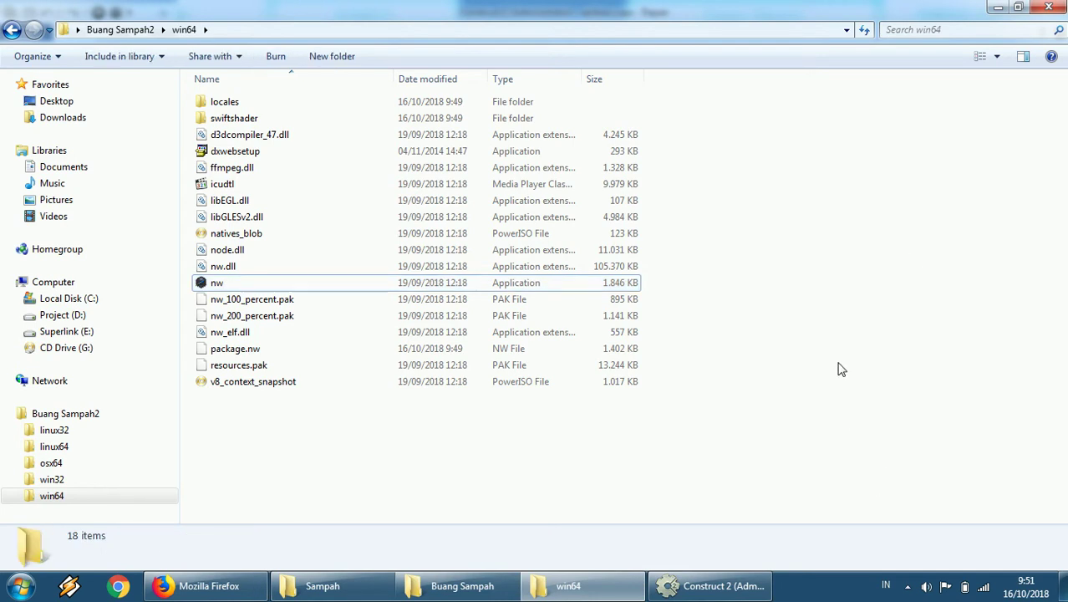
Step: Switch to Construct 2 and start a new project export with Cordova as the platform
{"action": "left_click", "coordinate": [751, 595]}
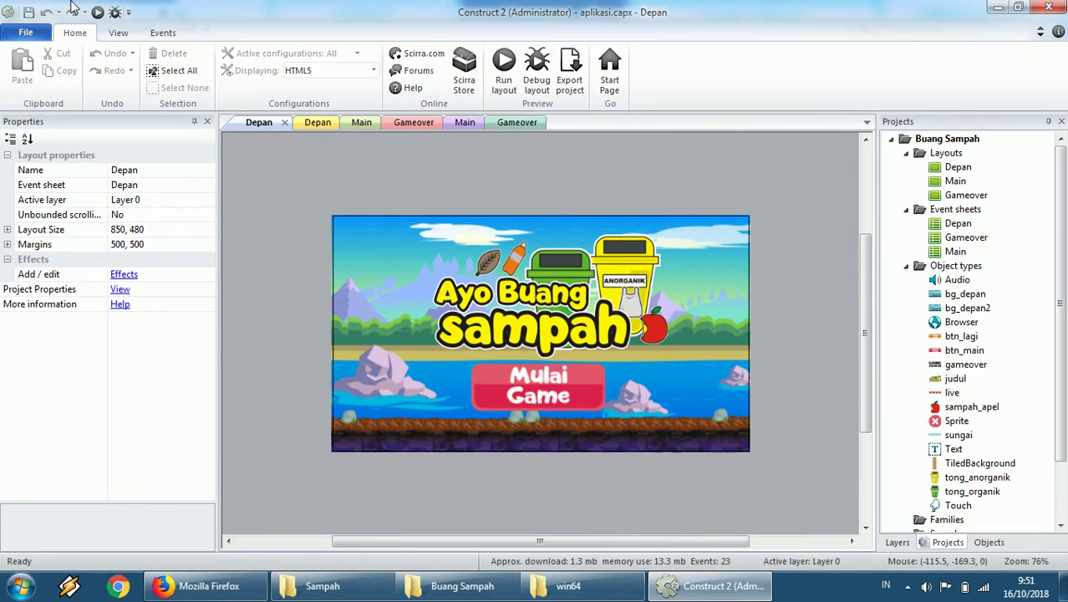
{"action": "left_click", "coordinate": [26, 32]}
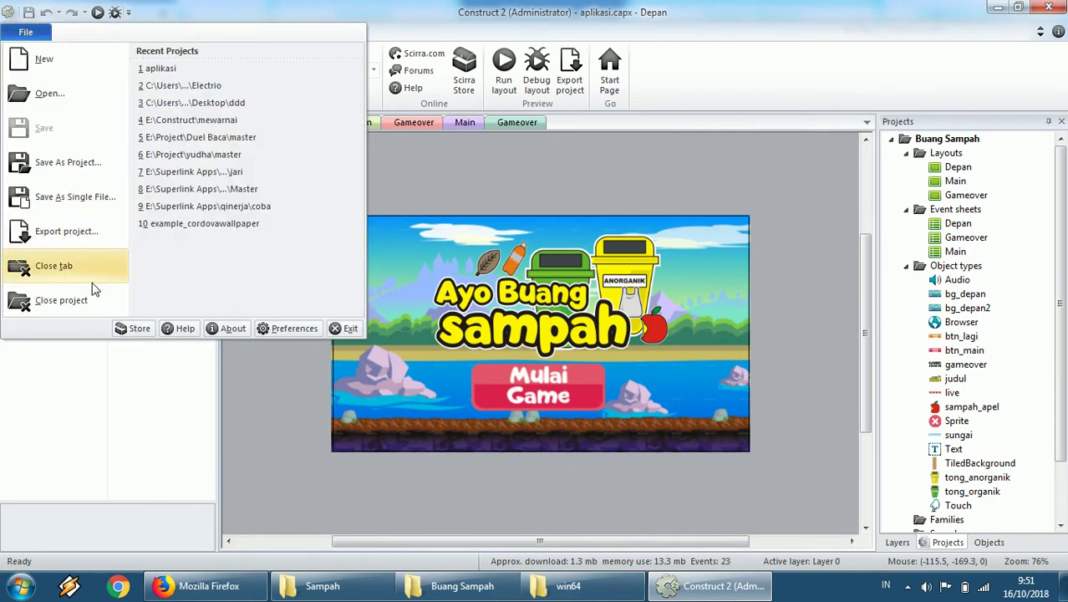
{"action": "left_click", "coordinate": [96, 242]}
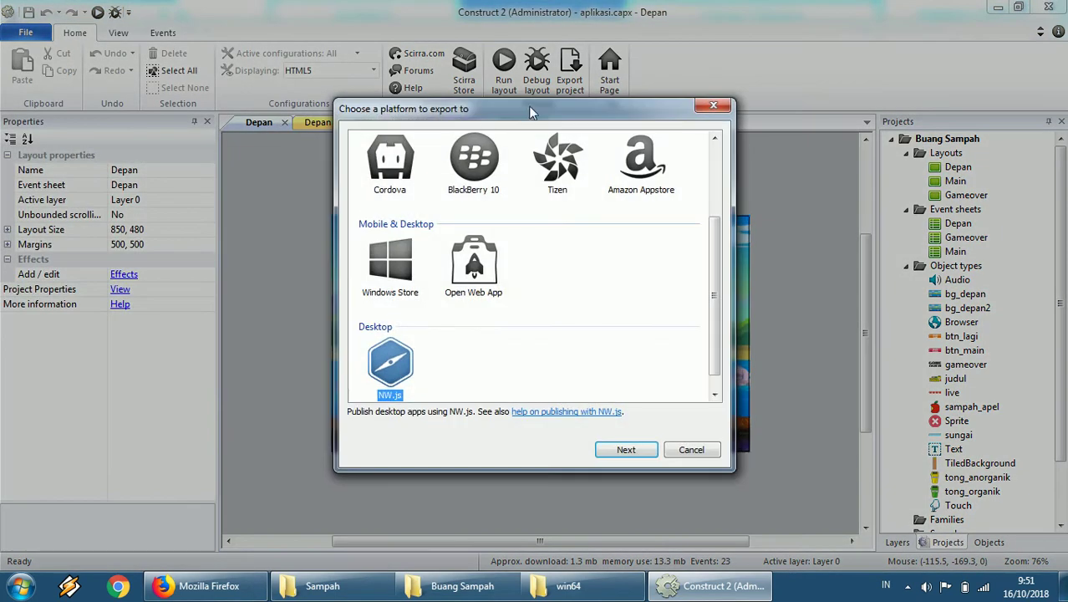
{"action": "left_click", "coordinate": [604, 307]}
{"action": "scroll", "coordinate": [458, 270], "scroll_direction": "up", "scroll_amount": 3}
{"action": "left_click", "coordinate": [375, 277]}
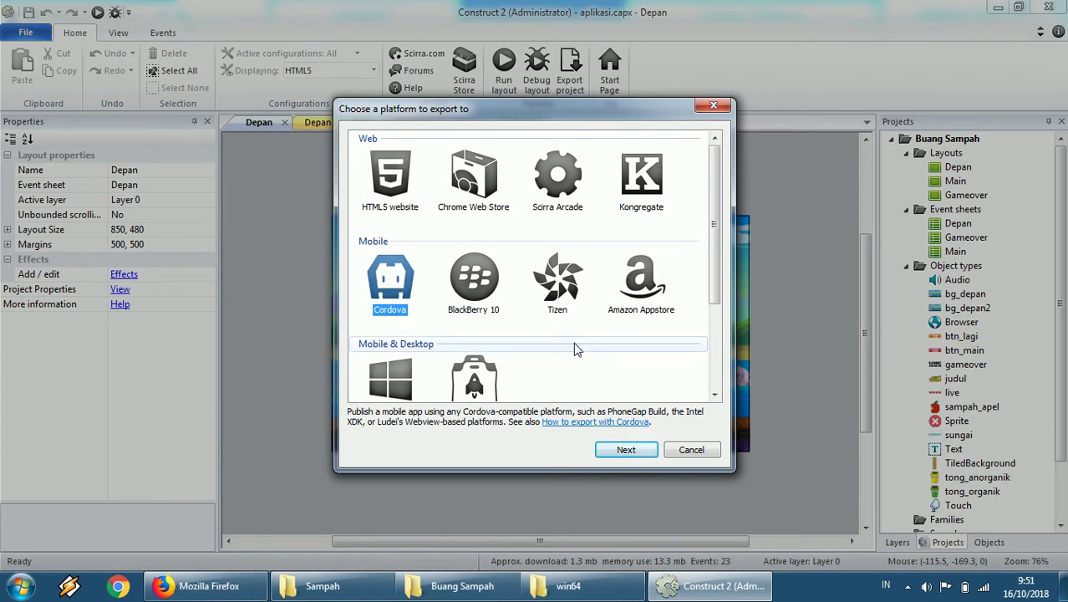
{"action": "left_click", "coordinate": [635, 453]}
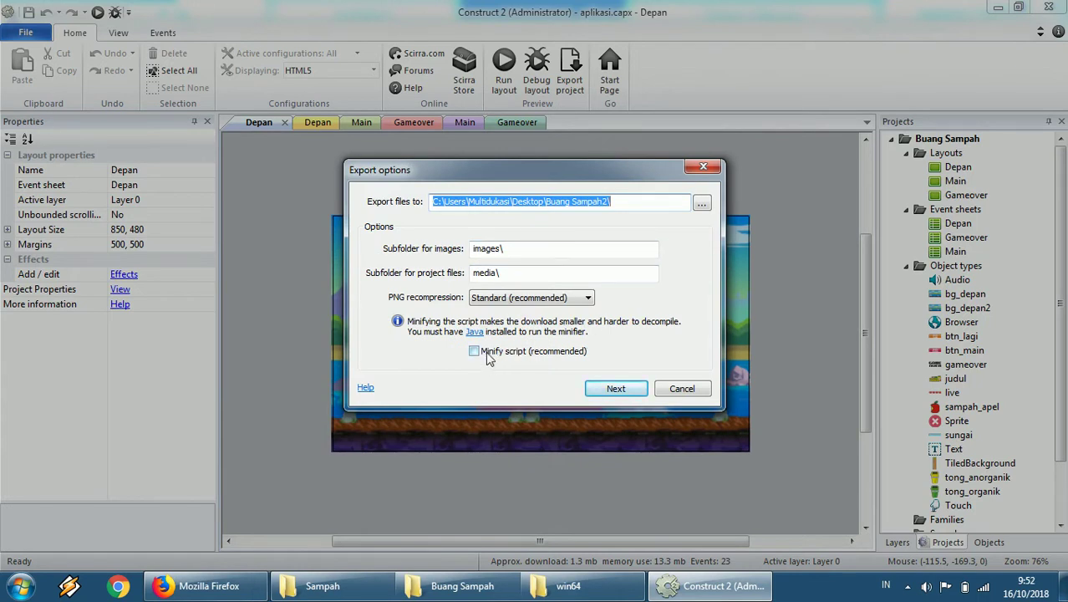
Step: Change the export destination folder to Buang Sampah3 and proceed to the Cordova options
{"action": "left_click", "coordinate": [609, 201]}
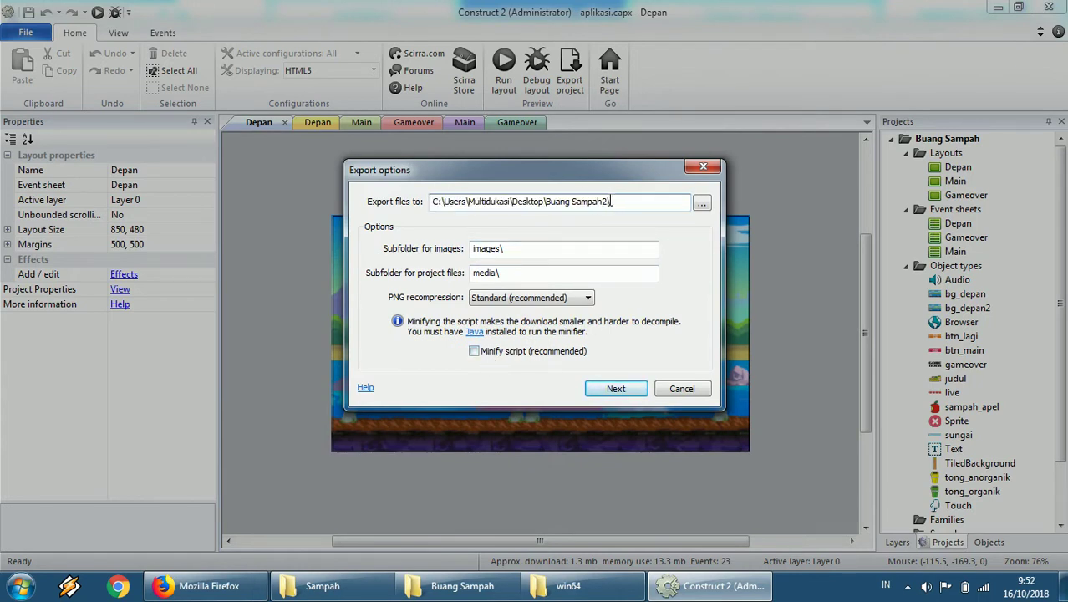
{"action": "key", "text": "Left"}
{"action": "type", "text": "3"}
{"action": "left_click", "coordinate": [629, 391]}
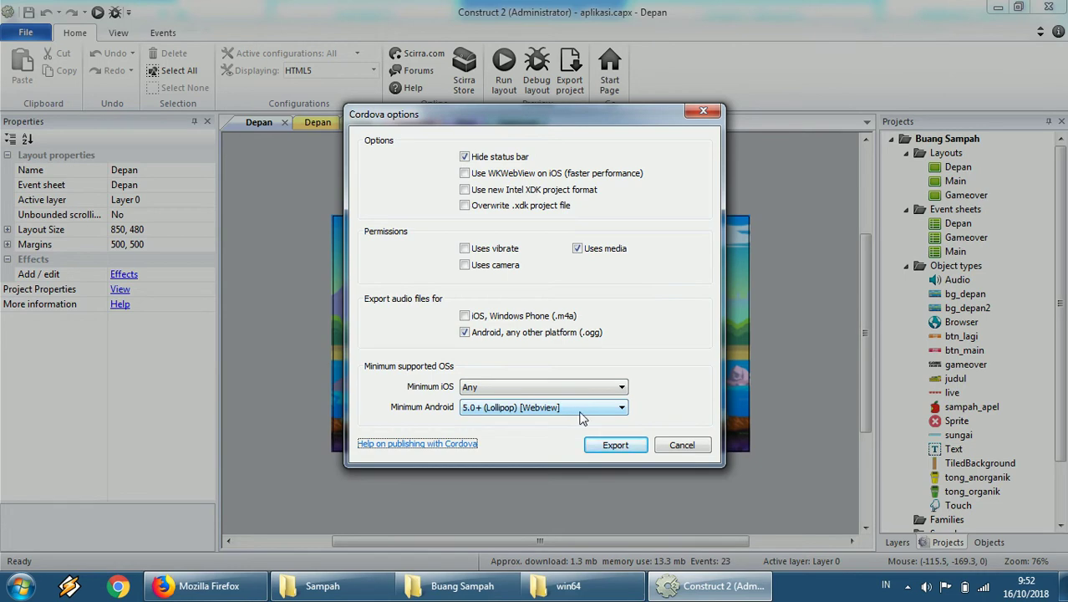
Step: Export the Cordova project with minimum Android 5.0+ (Lollipop) [Webview], and open the www folder in the destination
{"action": "left_click", "coordinate": [641, 447]}
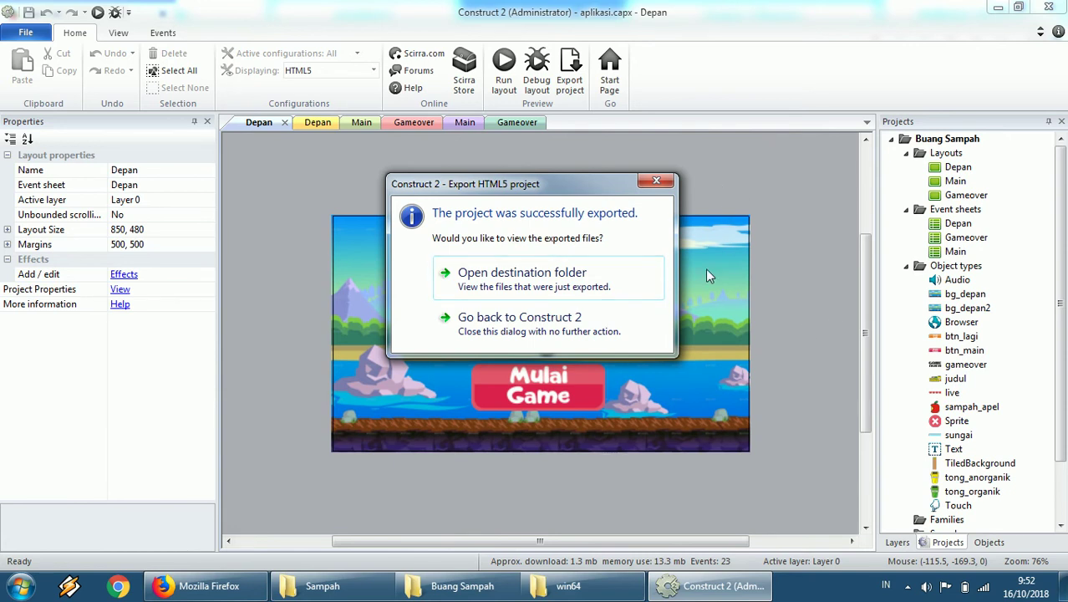
{"action": "left_click", "coordinate": [608, 281]}
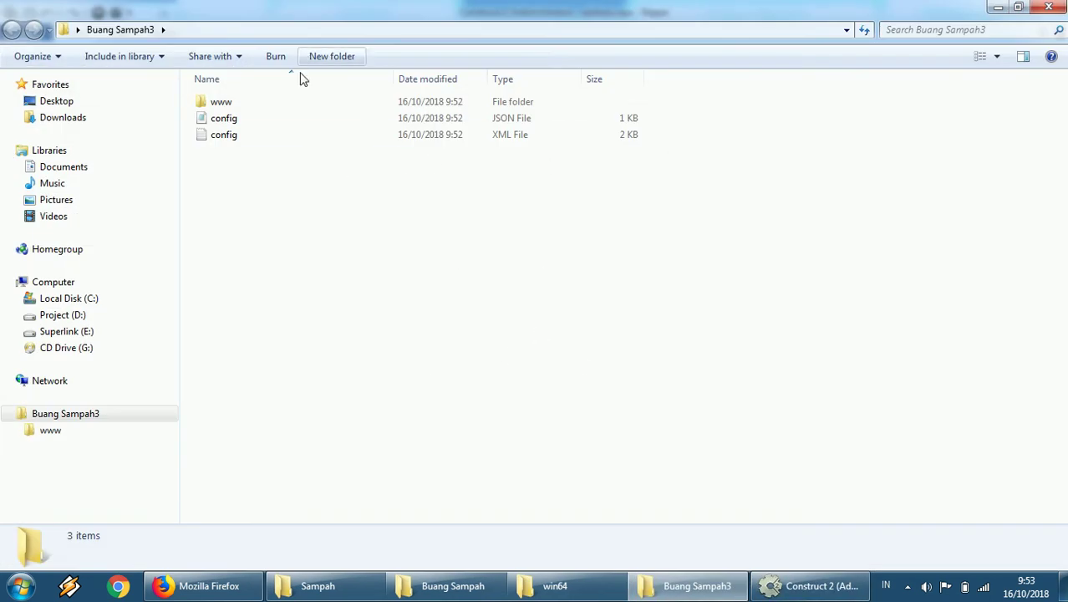
{"action": "double_click", "coordinate": [257, 110]}
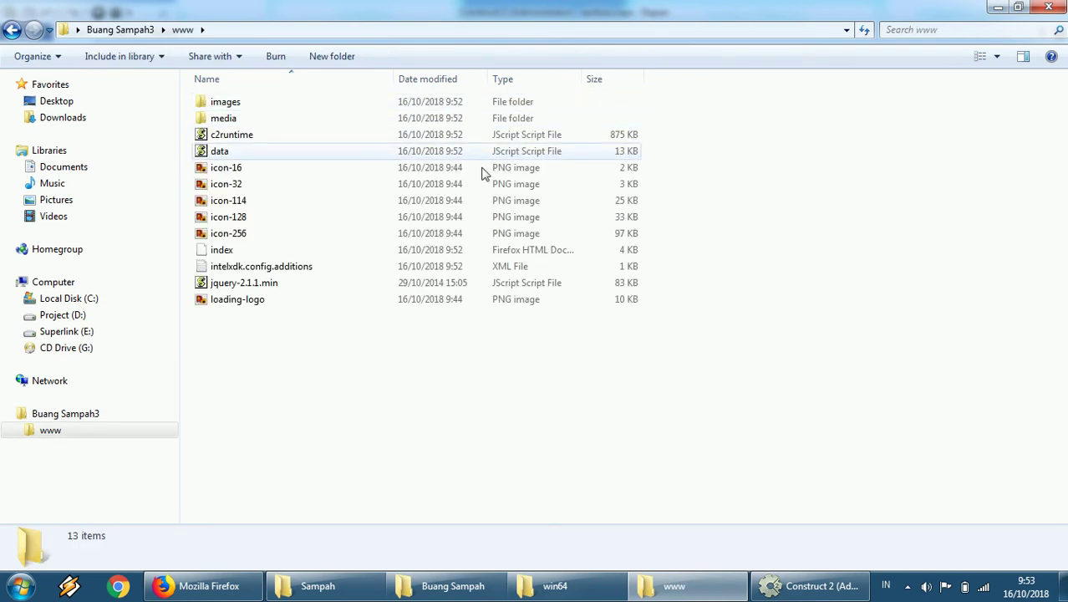